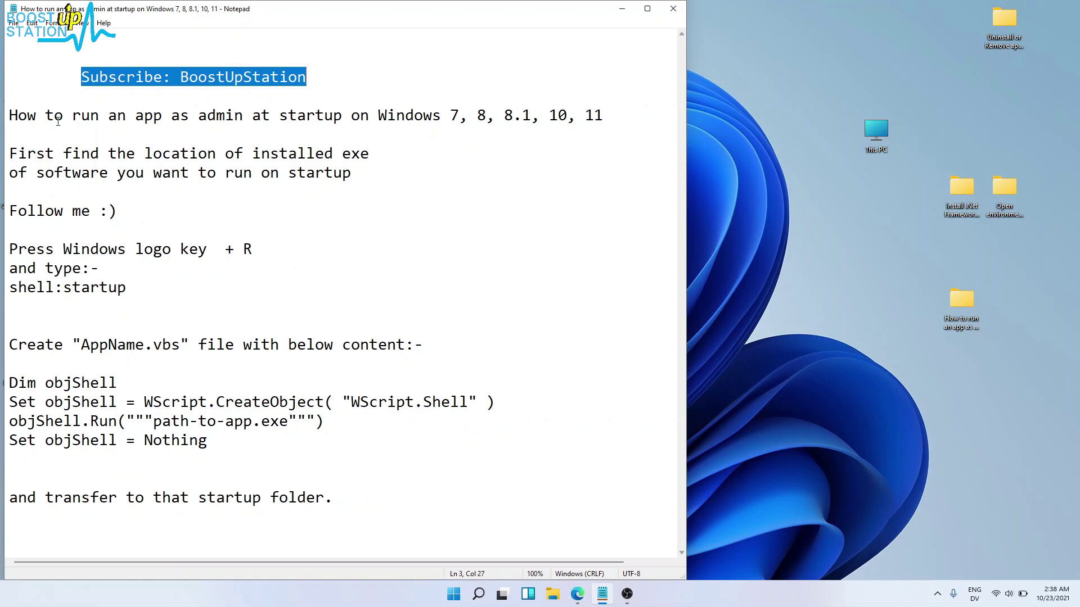
Highlight the tutorial notes' lines on finding the installed exe and running software at startup
left_click_drag(18, 117, 613, 116)
left_click(613, 116)
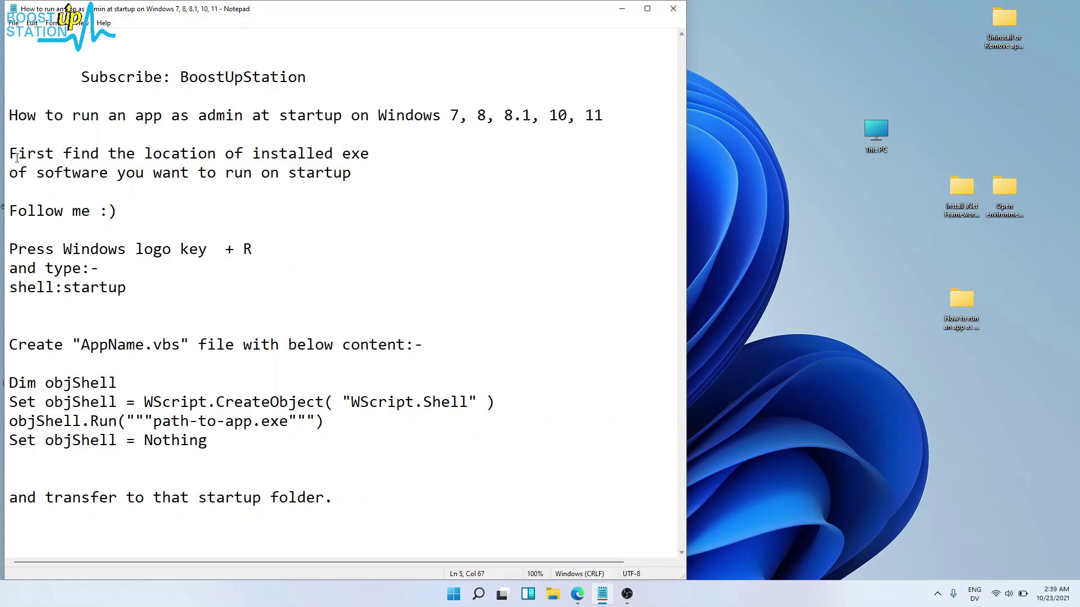
left_click_drag(11, 155, 374, 158)
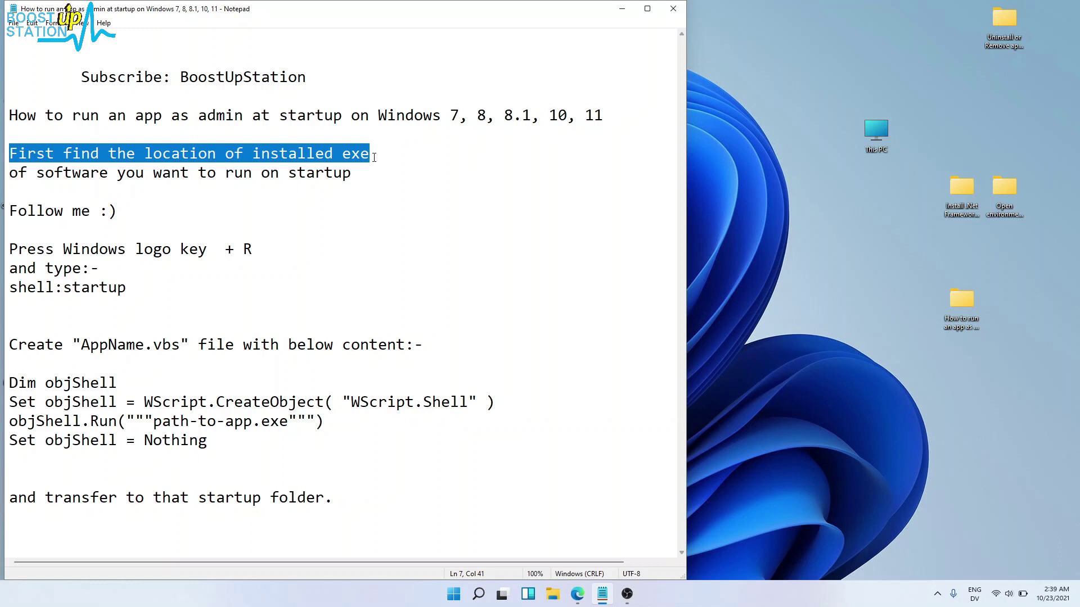
left_click_drag(72, 174, 352, 180)
left_click(352, 182)
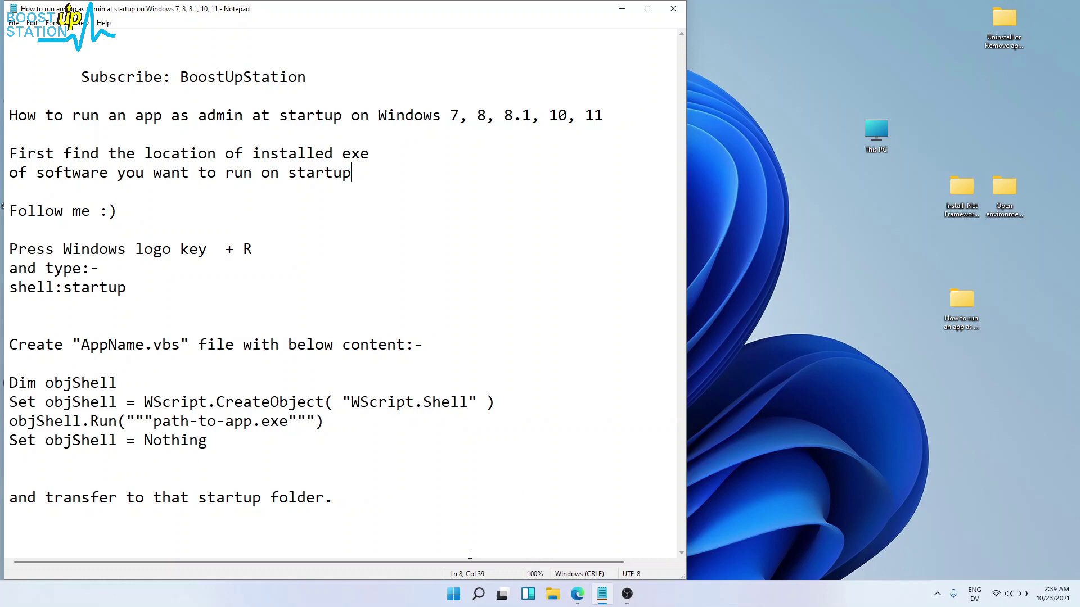
Search Start for 'brave' and open the Brave result's file location
left_click(478, 594)
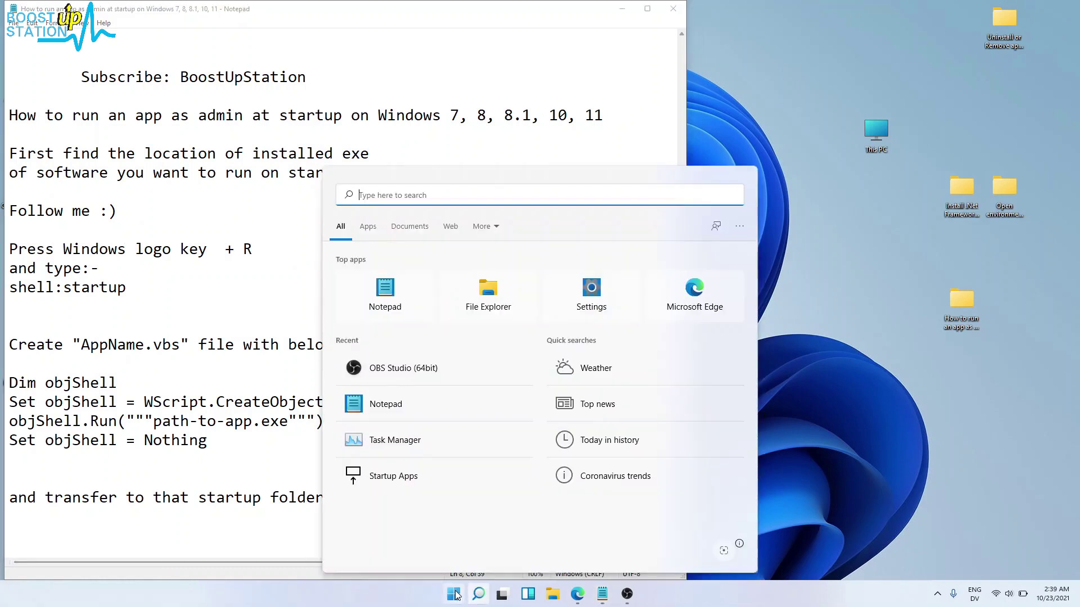
left_click(455, 594)
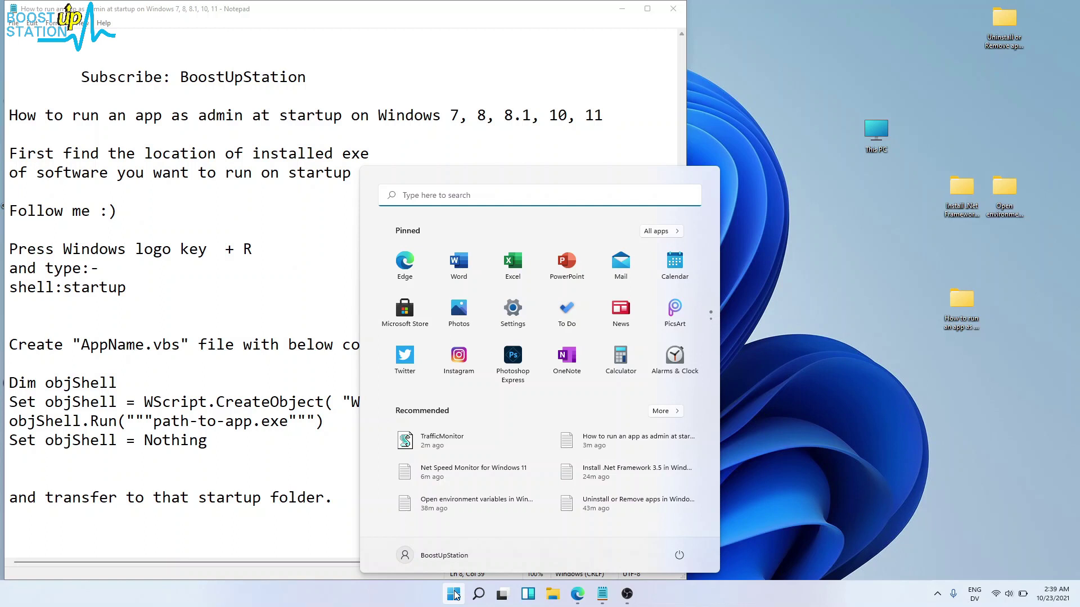
type("brave")
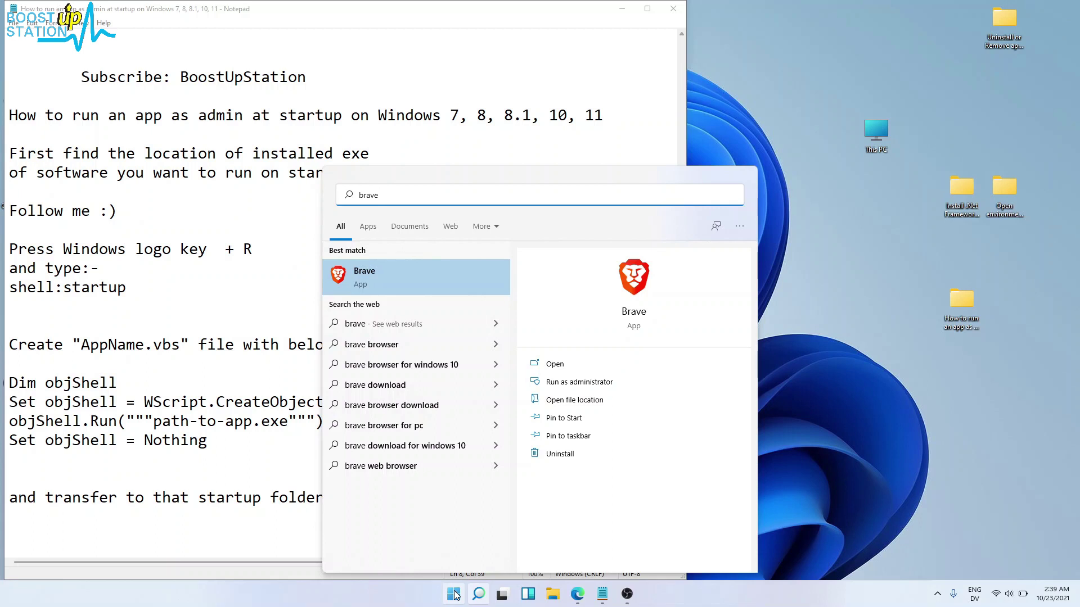
right_click(352, 277)
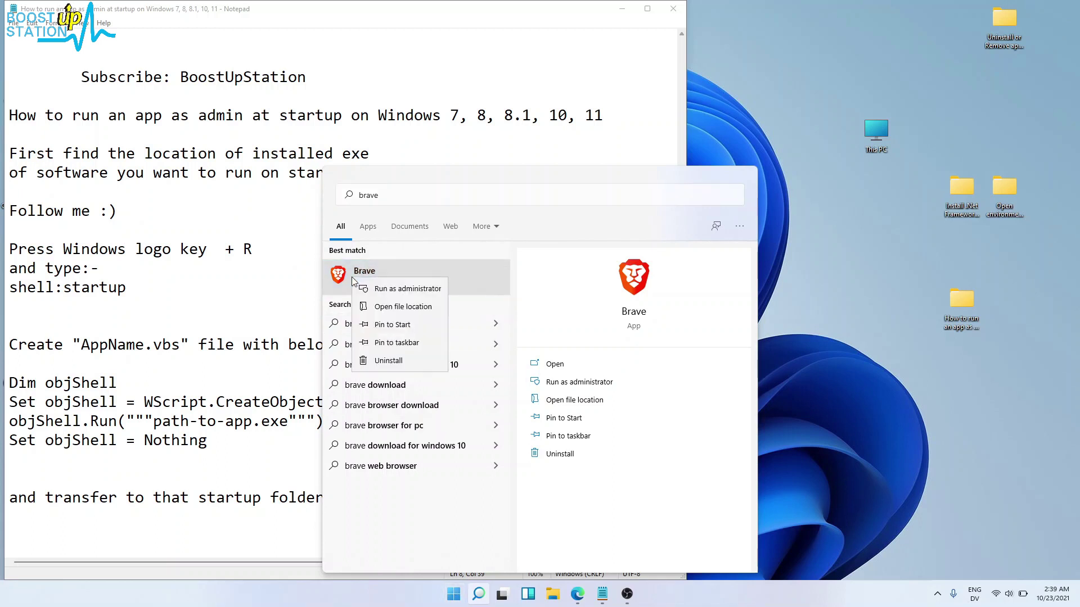
left_click(380, 308)
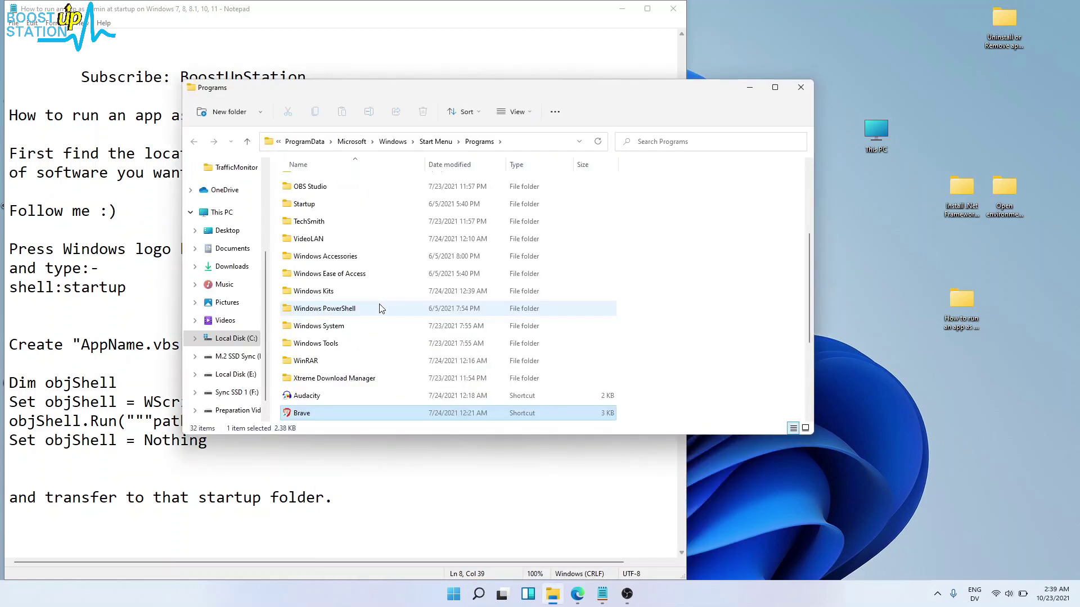
From the Brave shortcut, open the file location of the actual Brave application folder
left_click_drag(423, 86, 624, 97)
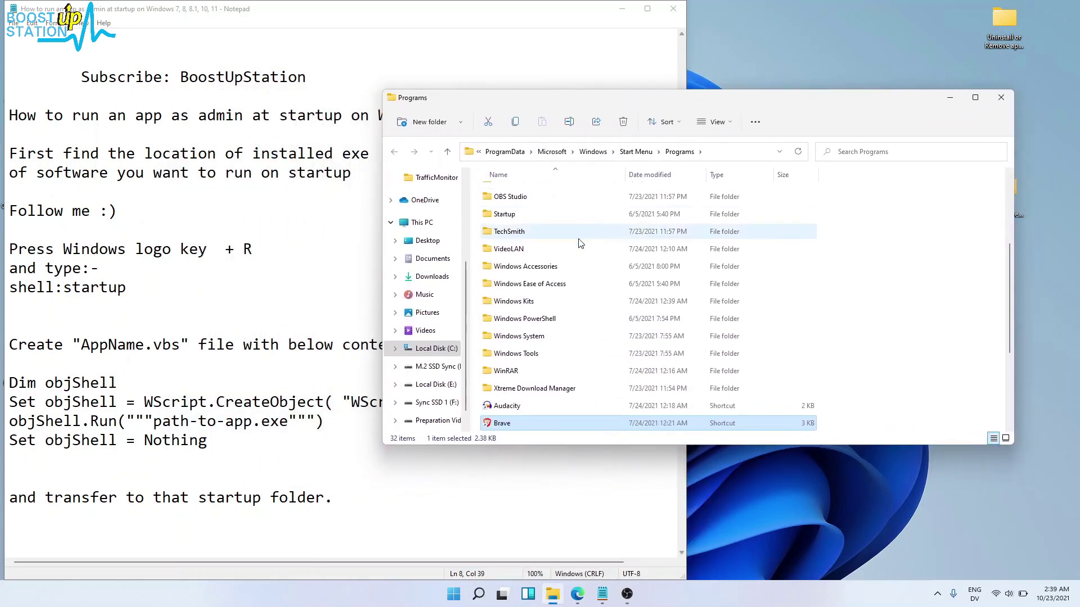
scroll(567, 277, "down", 3)
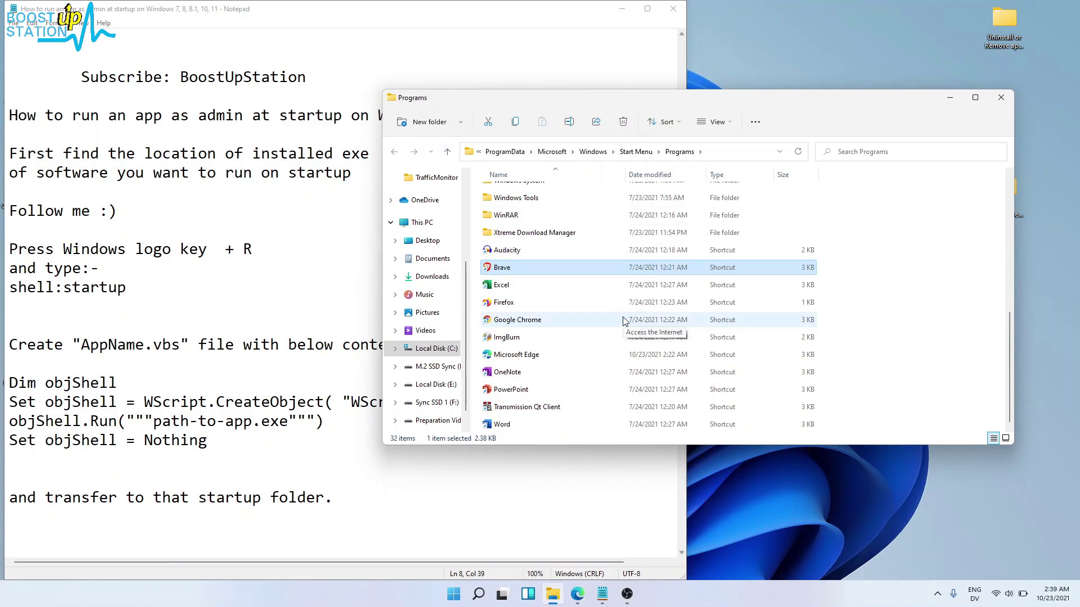
double_click(502, 265)
right_click(504, 267)
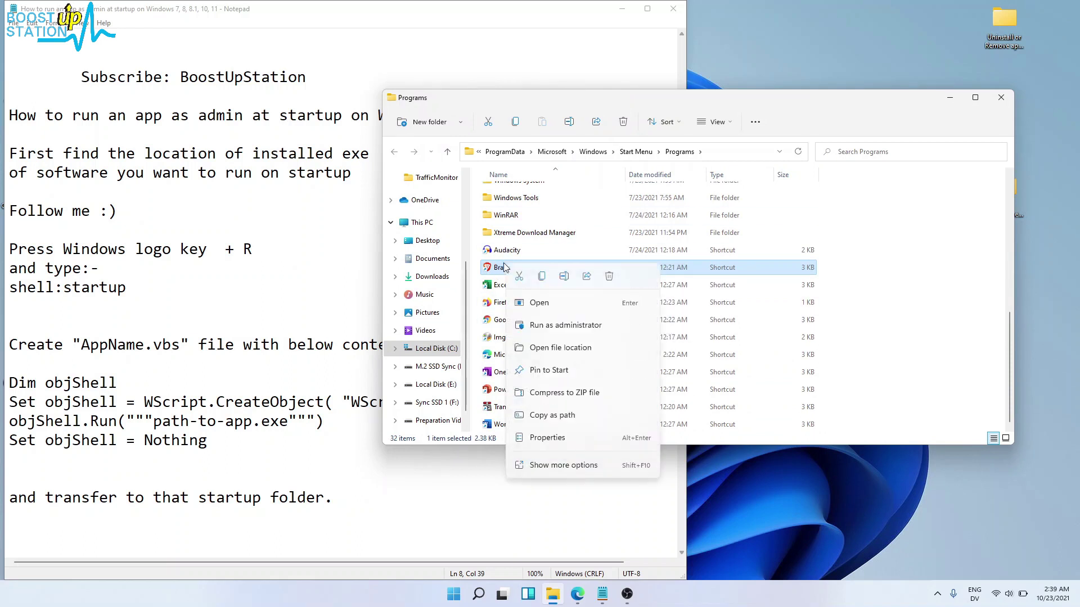
left_click(529, 348)
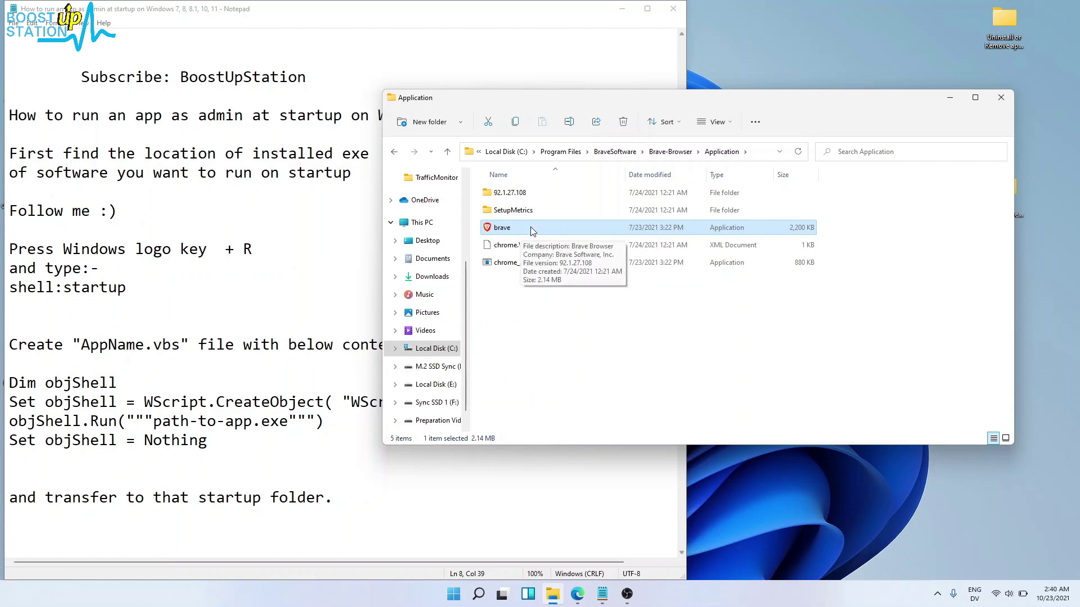
Move the Brave folder window aside and try a Start search for 'traffic'
left_click_drag(576, 100, 670, 116)
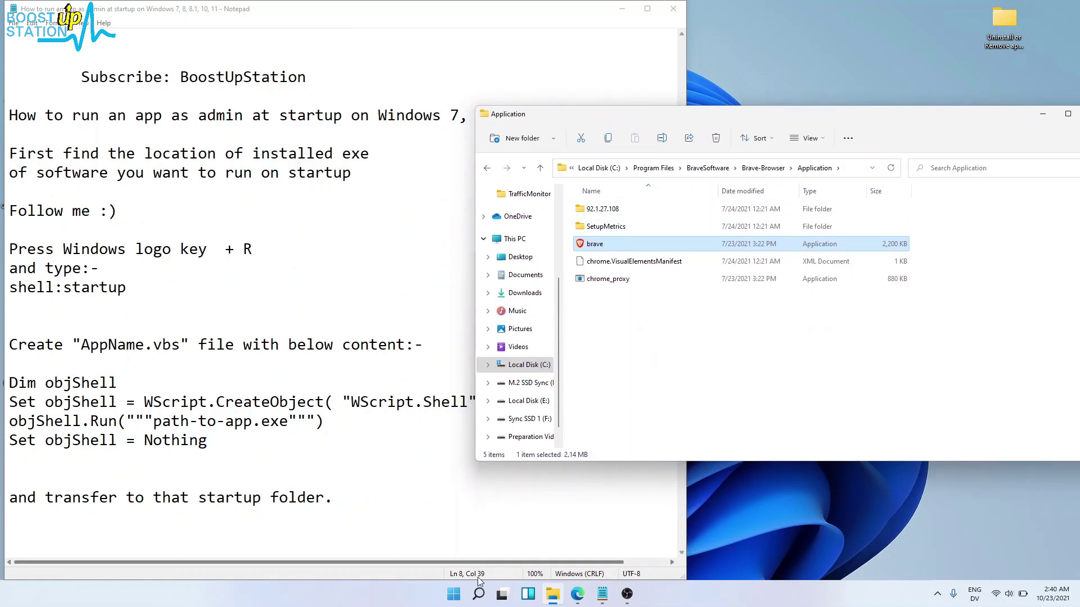
left_click(454, 591)
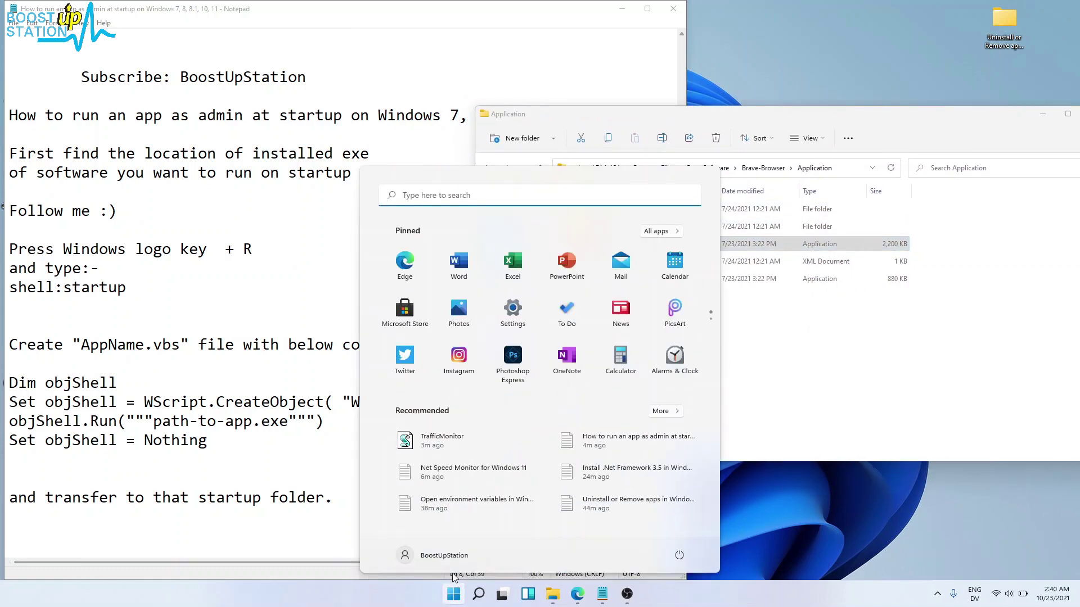
type("traffic")
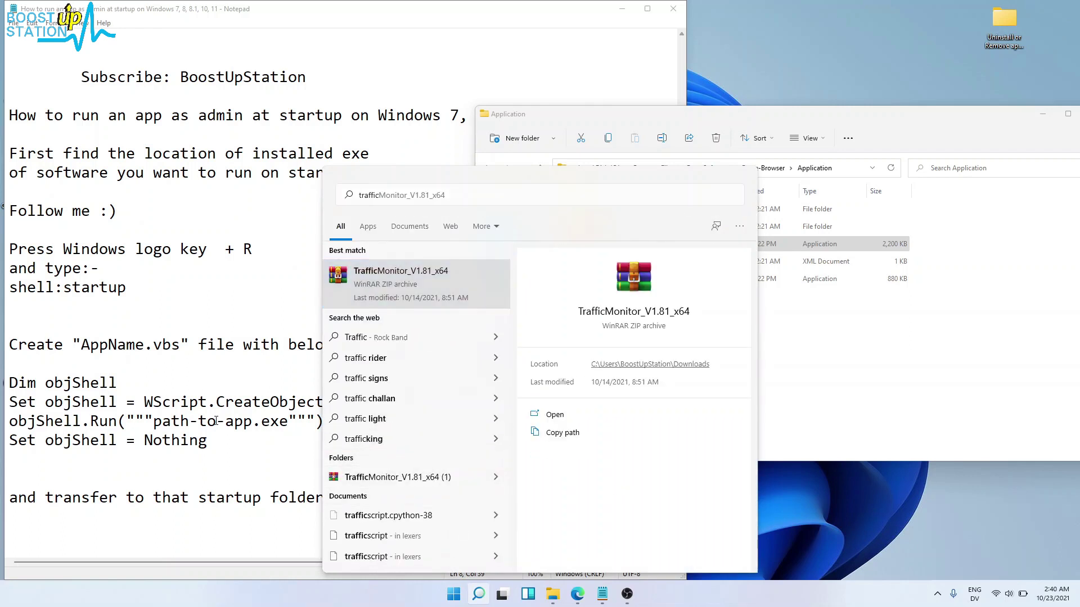
left_click(219, 453)
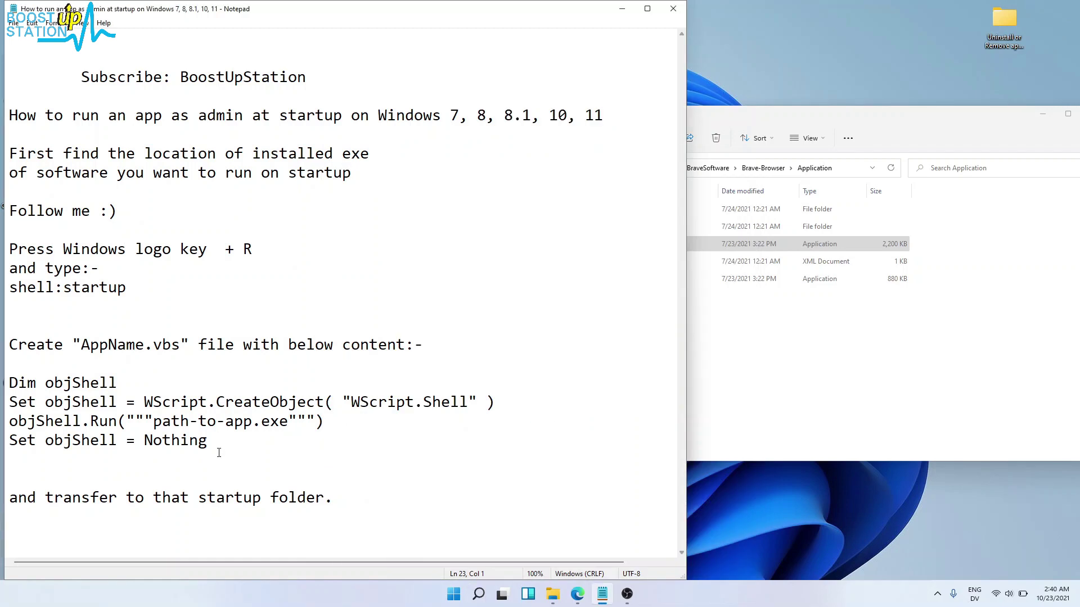
Launch File Explorer from a Start search for 'file' and centre its window
left_click(456, 596)
type("yi")
key("BackSpace")
key("BackSpace")
type("file")
left_click(552, 365)
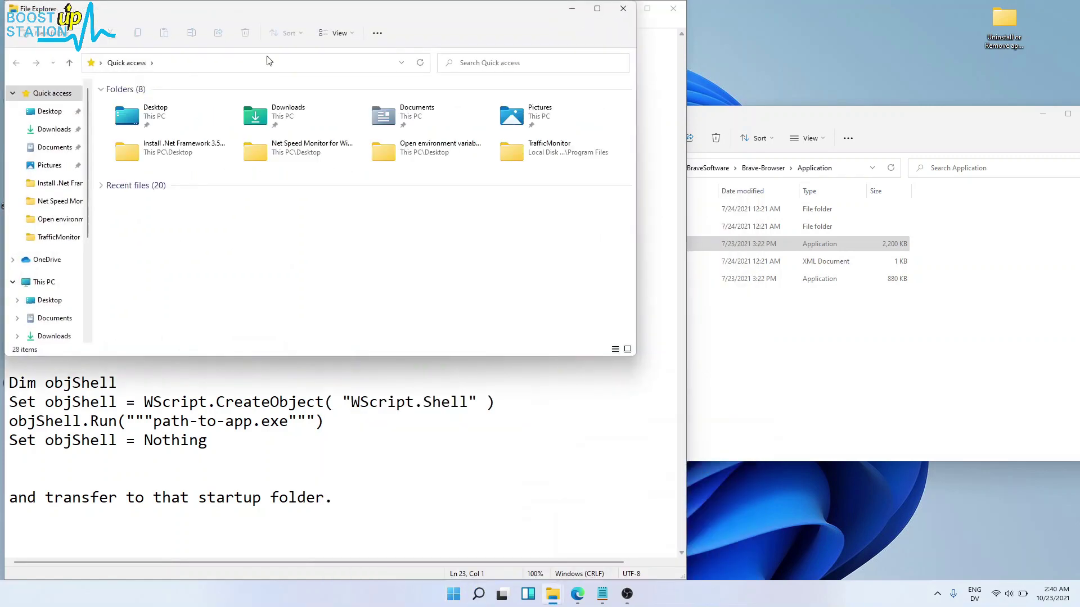
left_click_drag(259, 17, 517, 84)
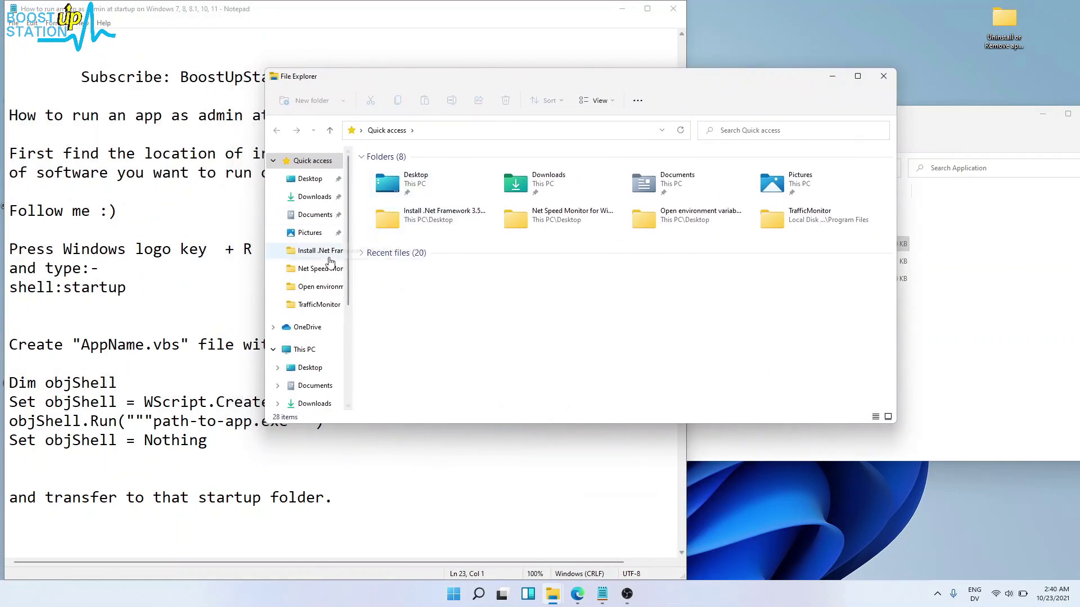
Browse Local Disk (C:), looking through Program Files and Program Files (x86)
left_click(308, 353)
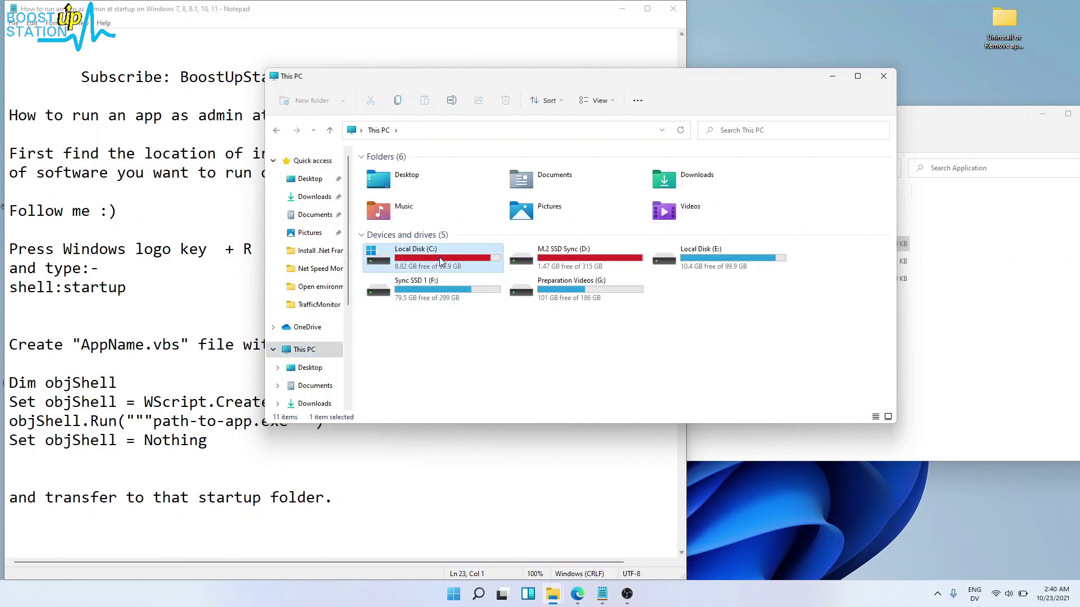
double_click(443, 260)
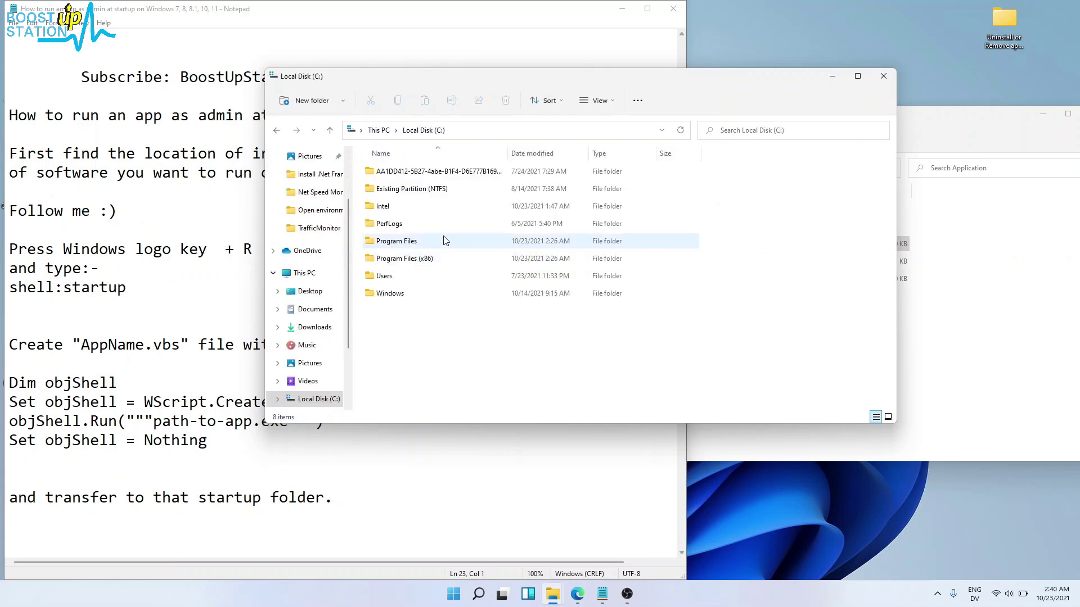
double_click(397, 241)
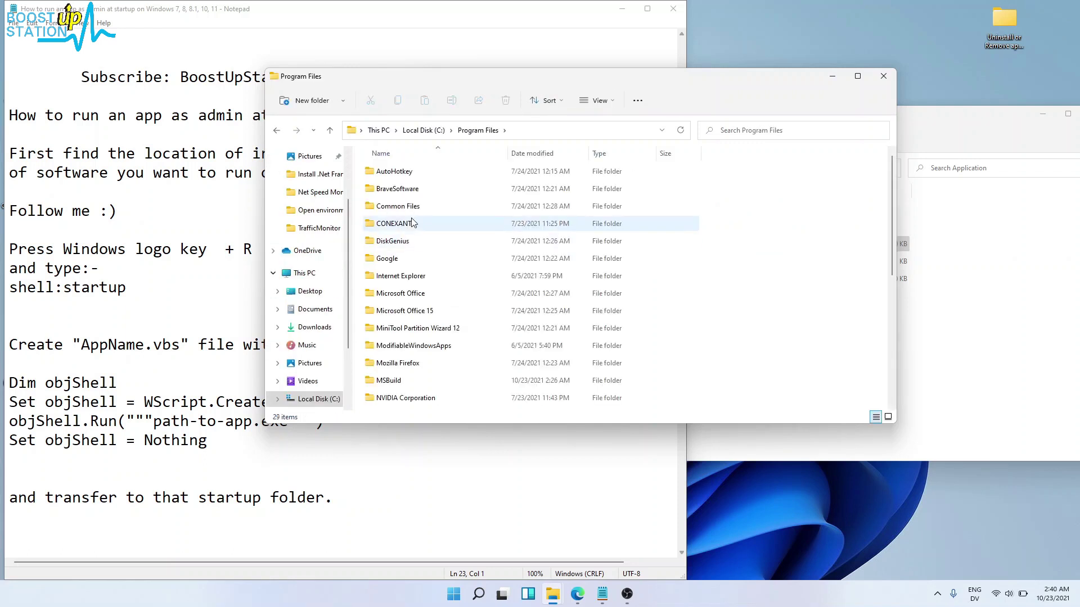
scroll(412, 248, "down", 5)
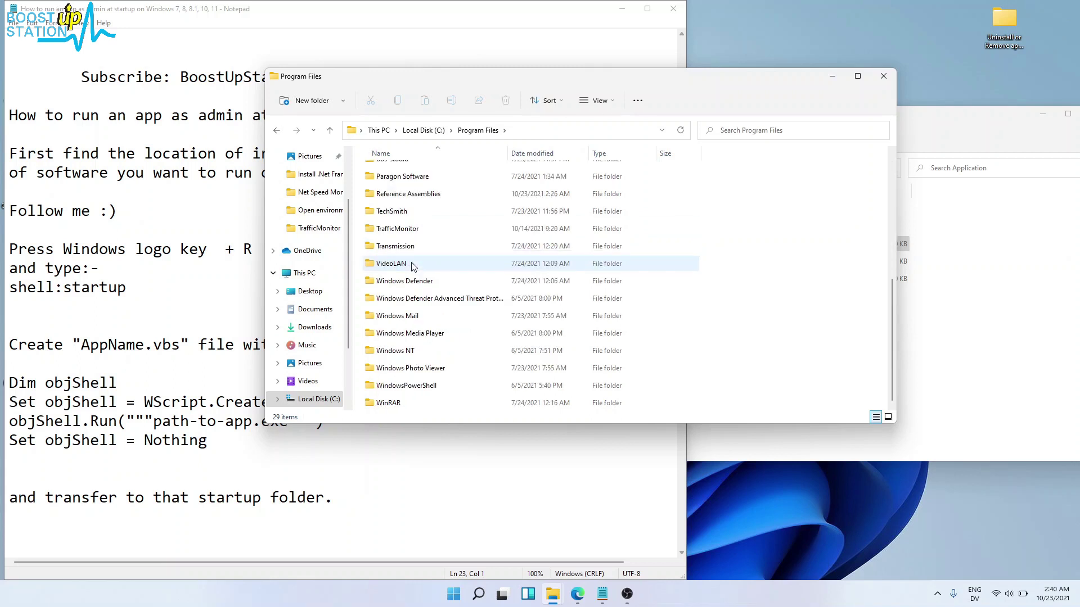
left_click(412, 229)
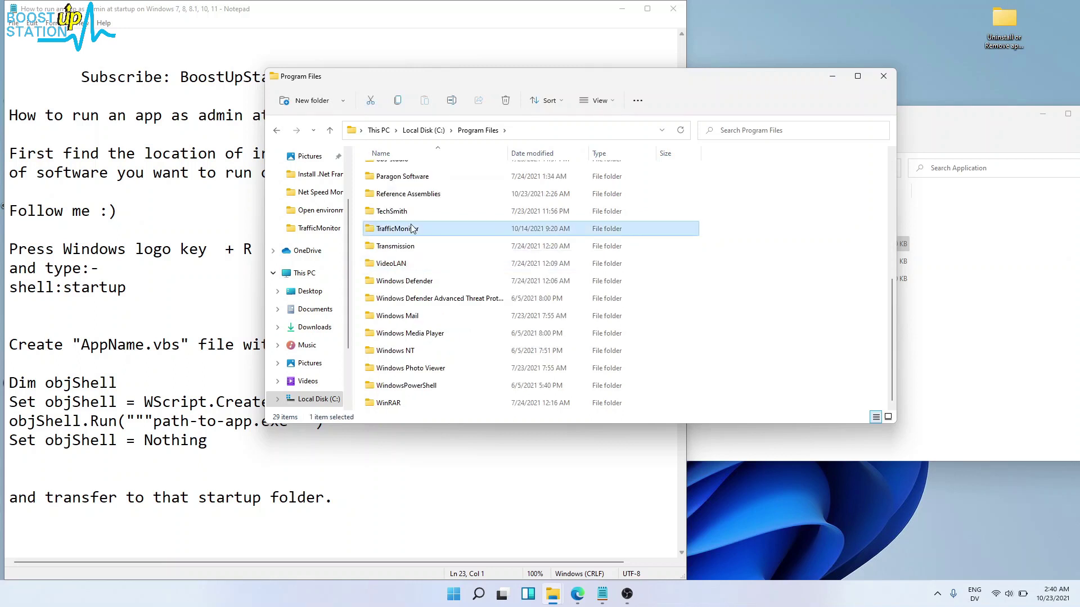
left_click(330, 130)
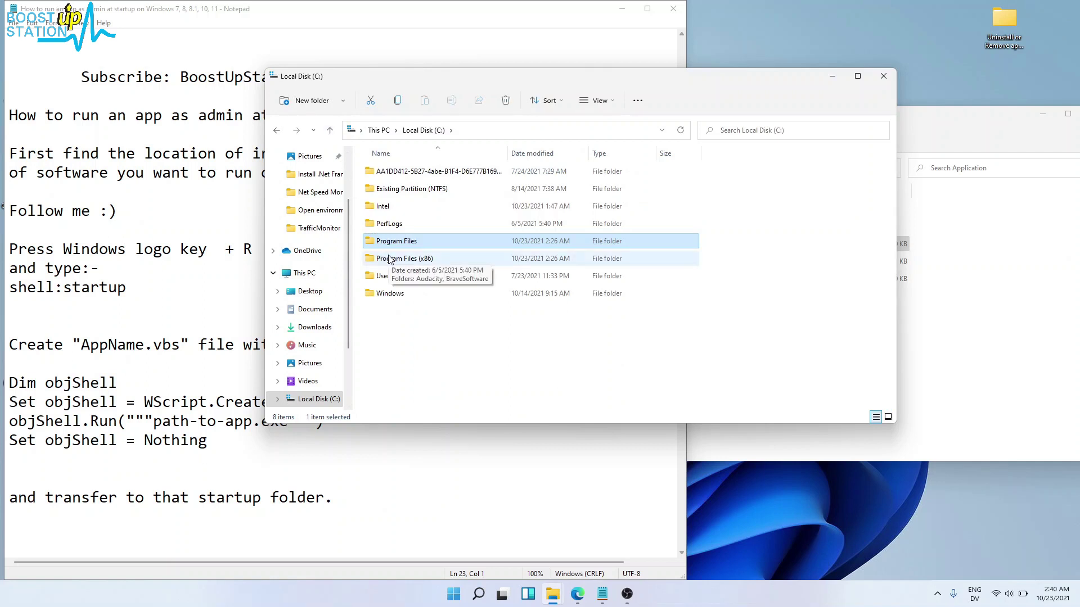
left_click(390, 260)
double_click(437, 264)
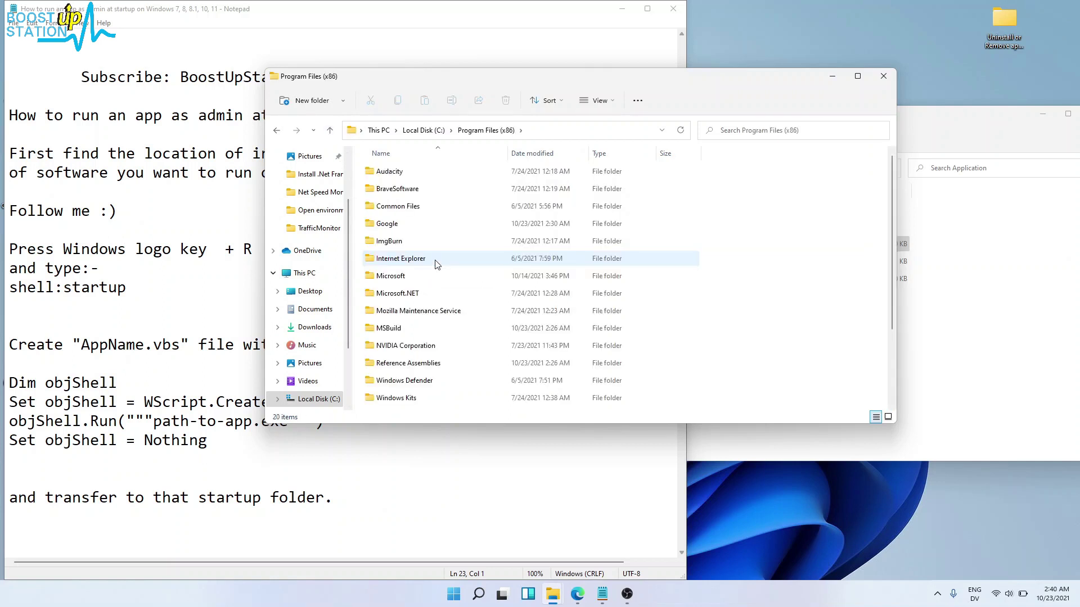
scroll(436, 264, "down", 2)
scroll(436, 264, "up", 2)
Open Program Files > TrafficMonitor and select the TrafficMonitor application
left_click(330, 130)
double_click(403, 242)
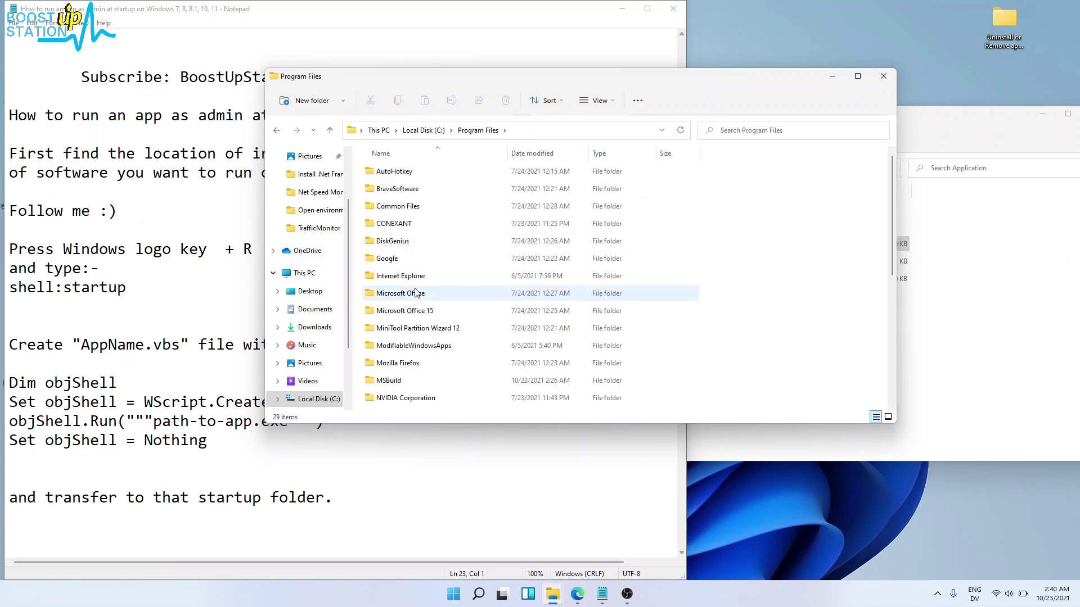
scroll(405, 256, "down", 5)
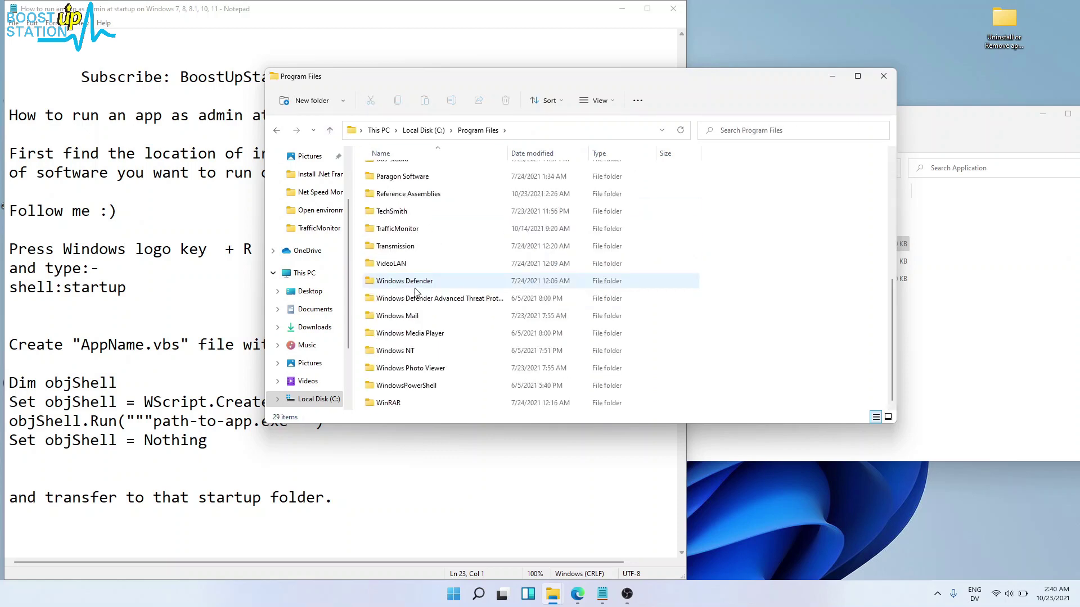
double_click(405, 230)
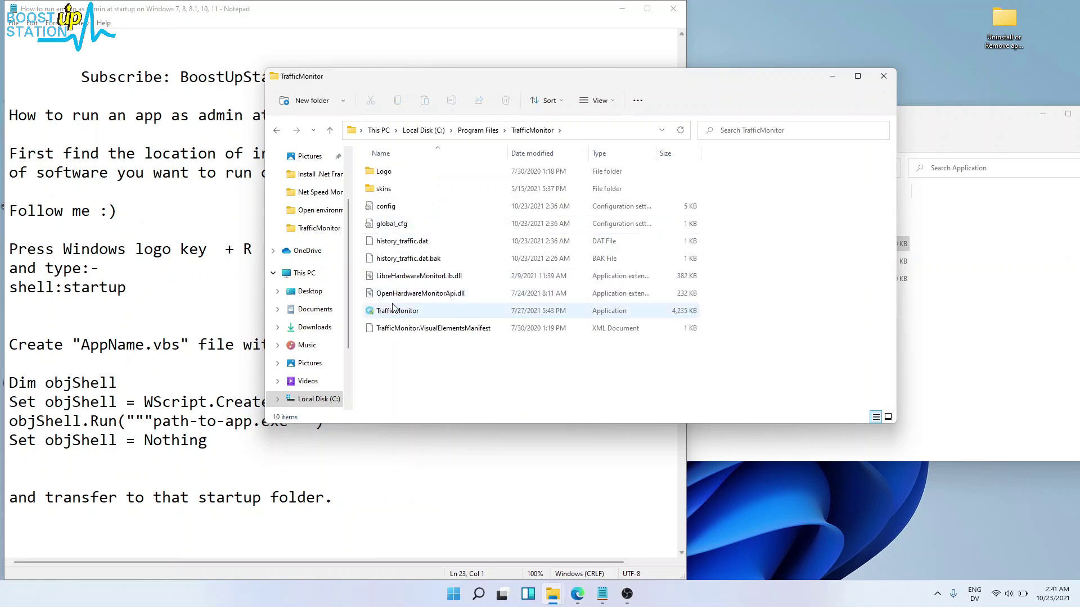
left_click(392, 313)
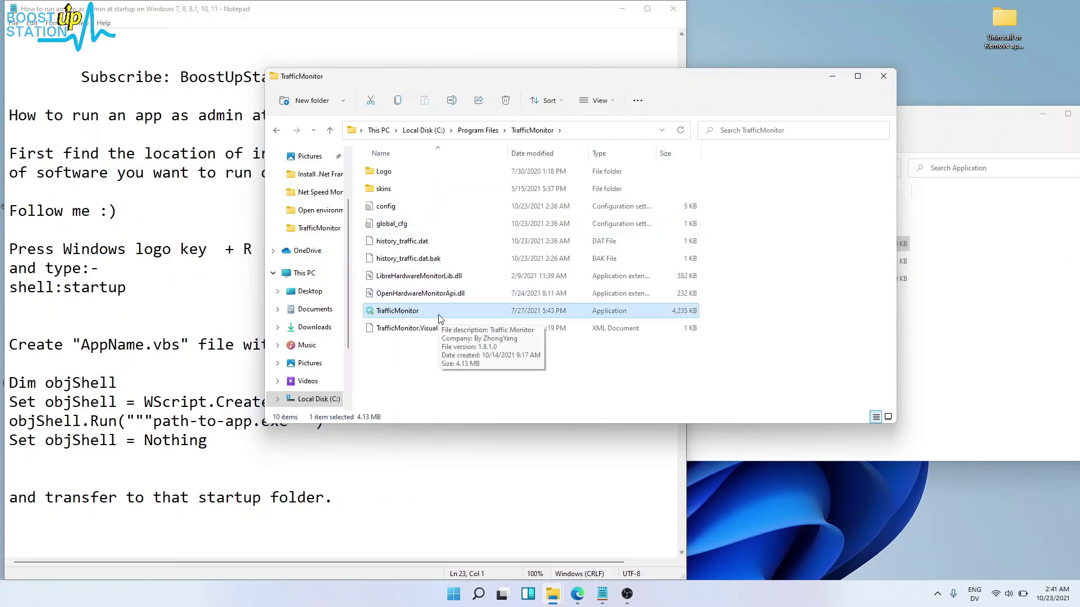
Arrange the TrafficMonitor and Brave Application folder windows side by side
left_click_drag(444, 75, 346, 100)
left_click(874, 279)
left_click(874, 307)
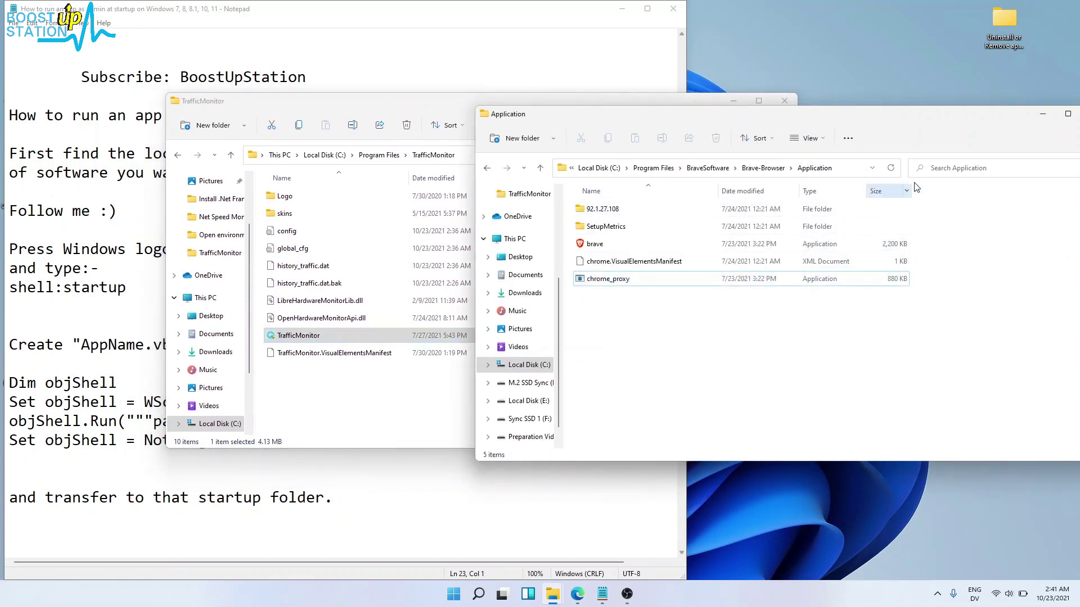
left_click_drag(867, 114, 686, 151)
Close the extra Explorer window and shift the TrafficMonitor folder window to the right
left_click(950, 146)
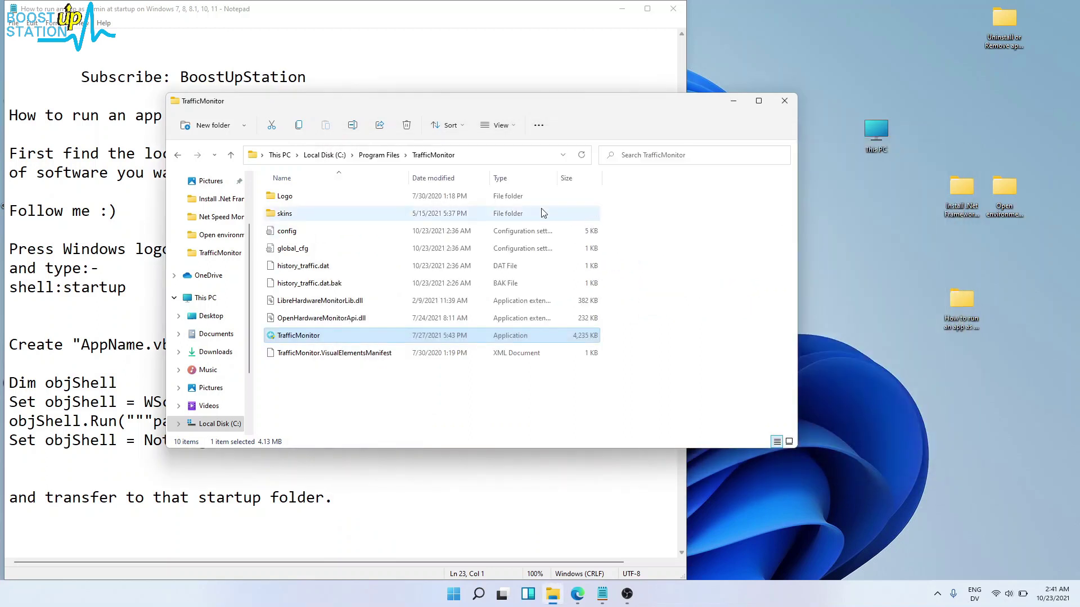
left_click_drag(497, 107, 740, 95)
left_click_drag(602, 96, 726, 93)
left_click_drag(127, 287, 259, 248)
left_click(79, 251)
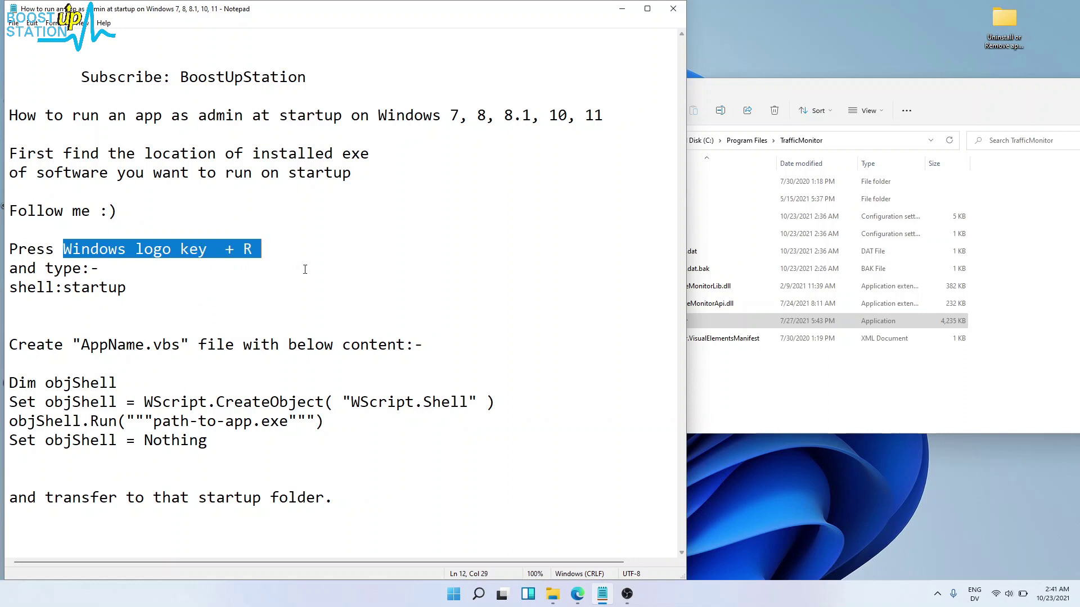
Run shell:startup from the Win+R Run box to open the Startup folder
key("super+r")
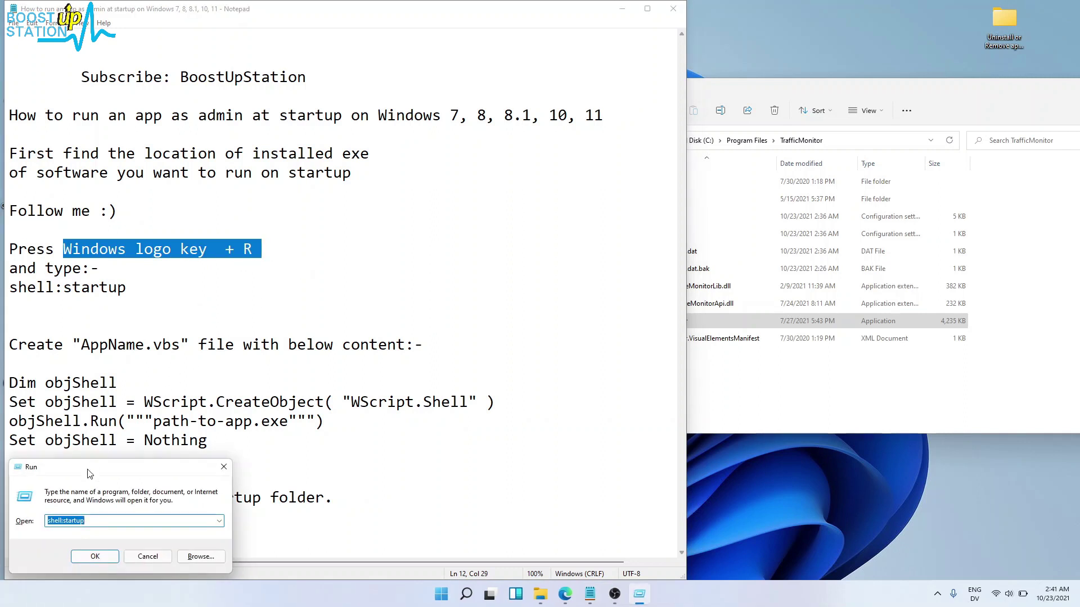
left_click_drag(89, 474, 752, 201)
left_click_drag(143, 293, 8, 287)
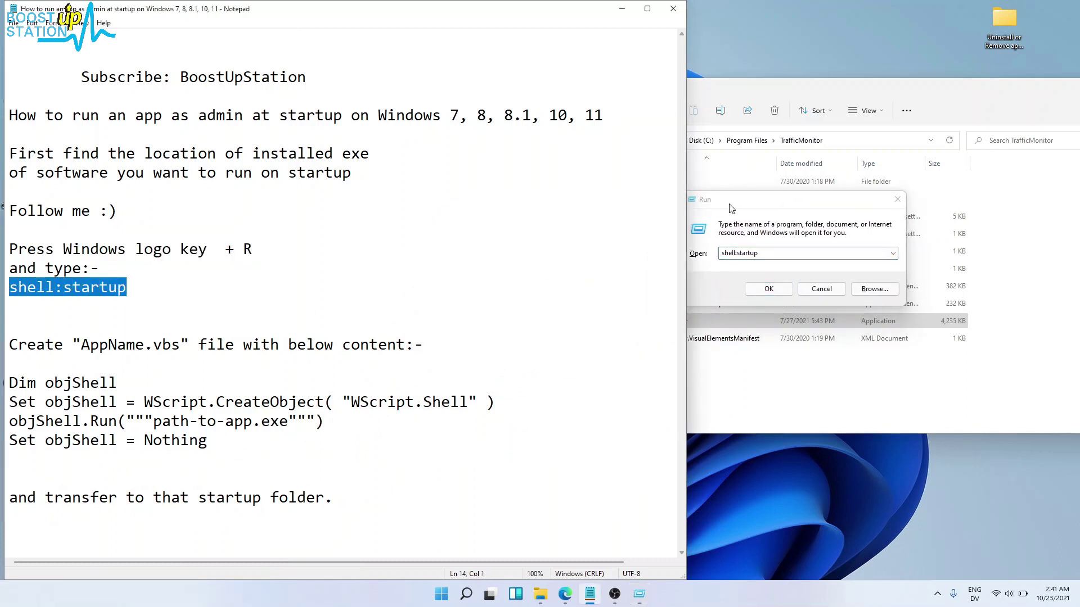
left_click_drag(733, 208, 414, 222)
left_click(442, 266)
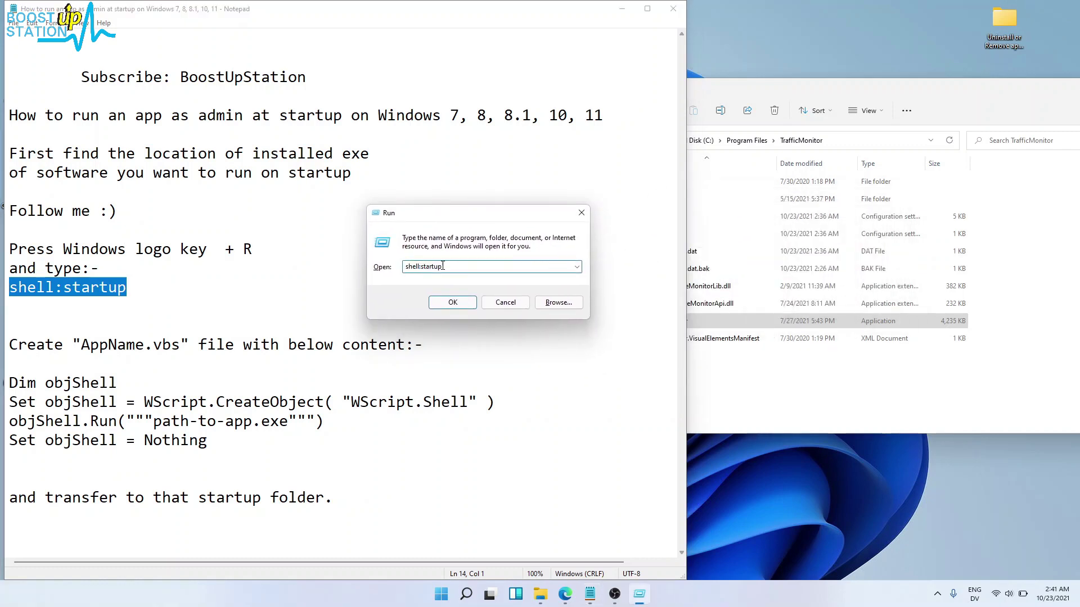
left_click(454, 303)
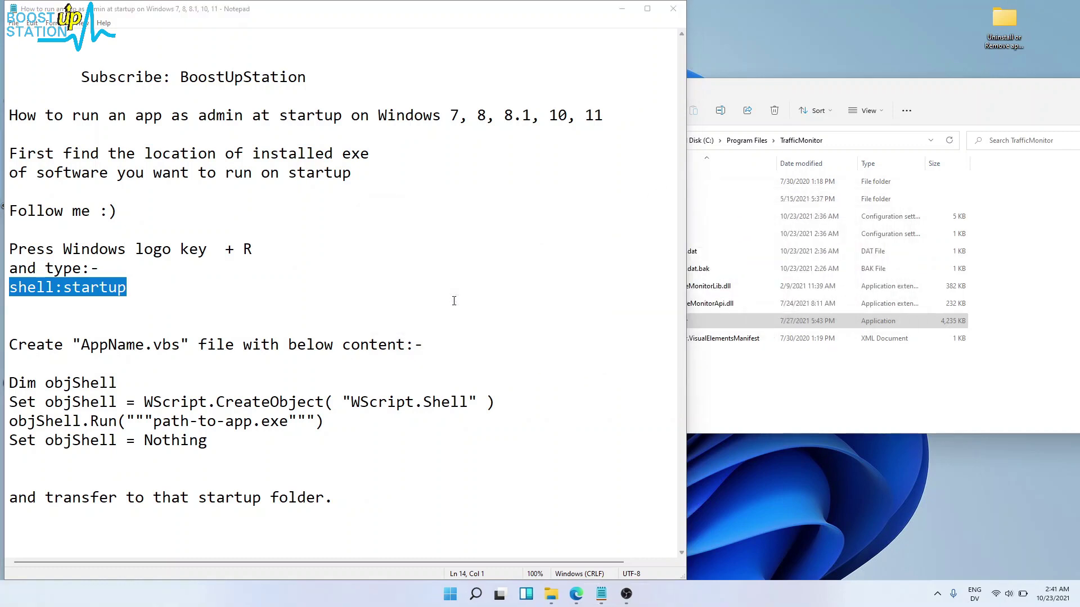
Position the Startup folder window beside the TrafficMonitor folder
left_click_drag(269, 16, 522, 185)
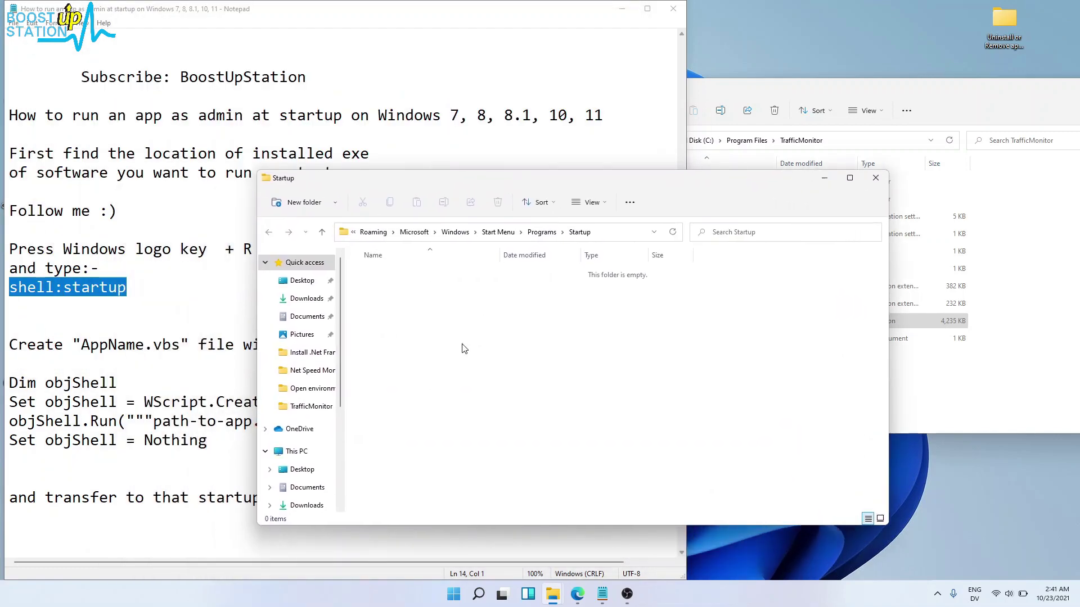
left_click_drag(442, 176, 583, 176)
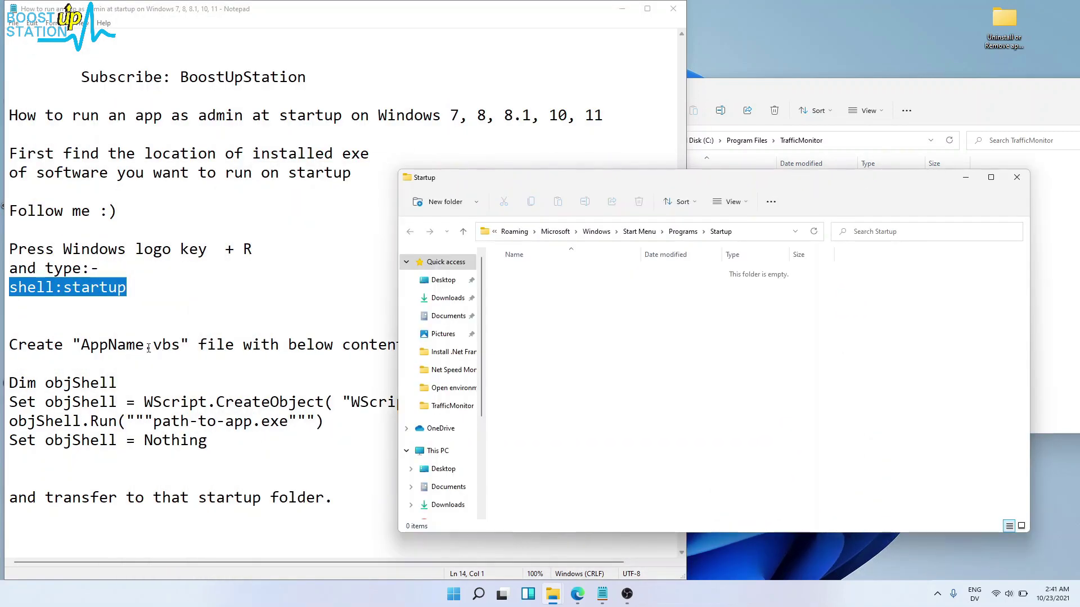
left_click_drag(148, 348, 181, 348)
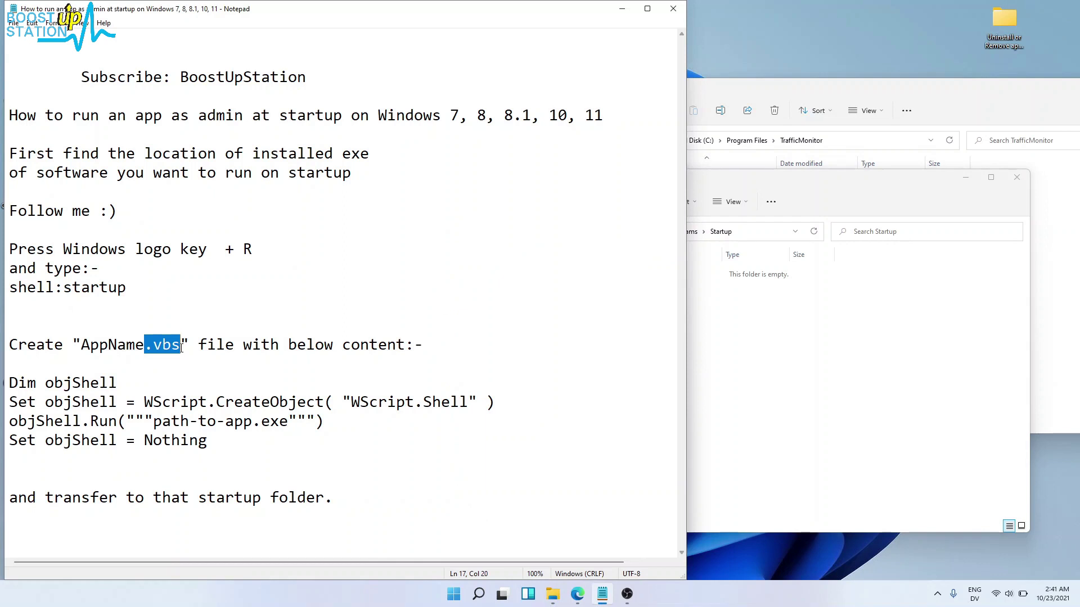
left_click(788, 330)
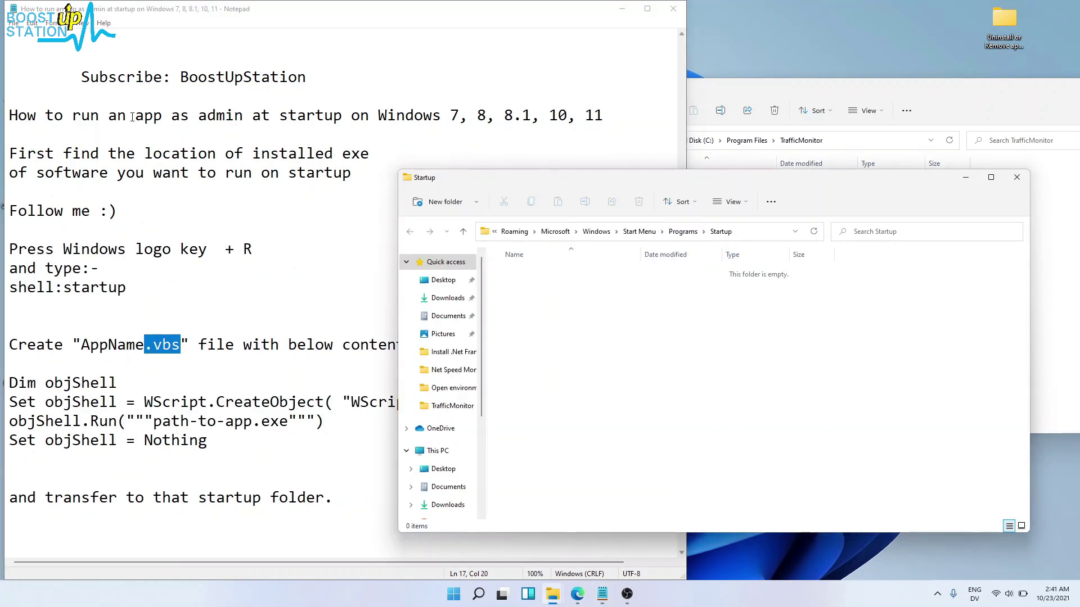
left_click_drag(132, 117, 247, 121)
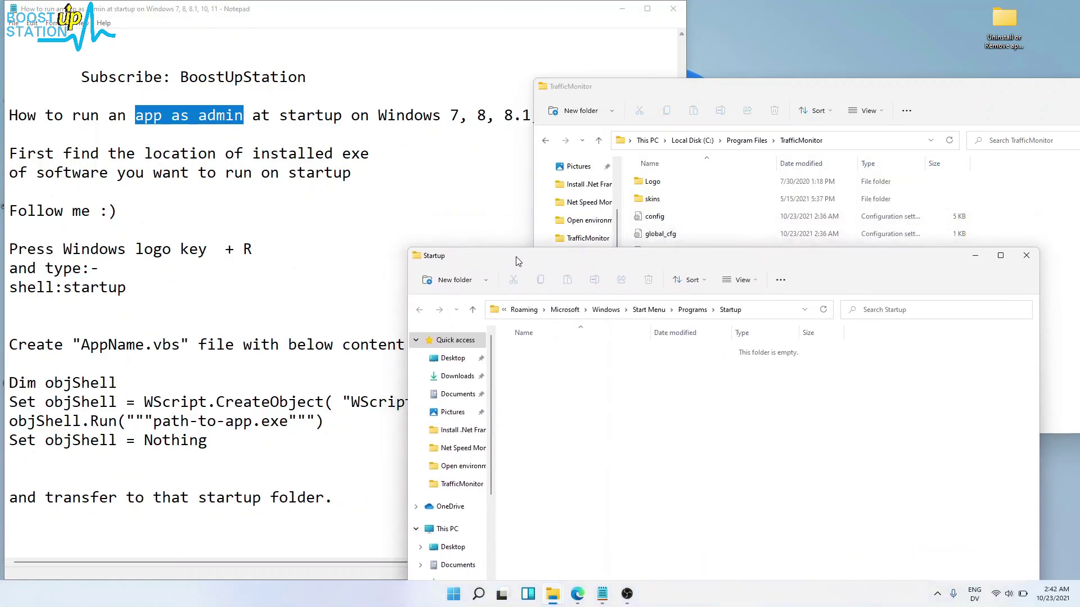
left_click_drag(518, 260, 521, 272)
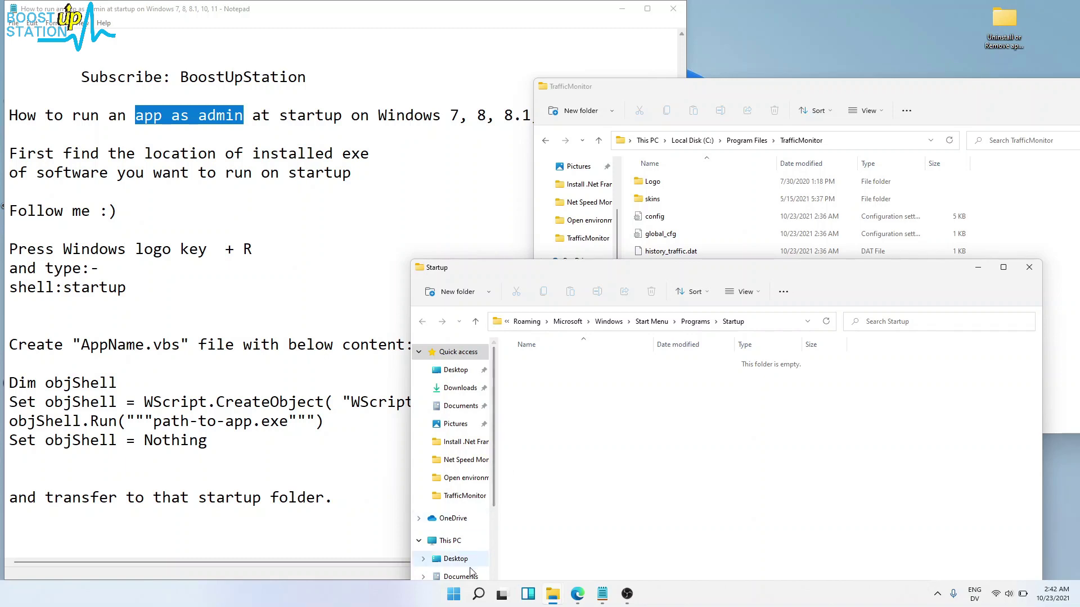
Launch a new blank Notepad window from a Start search for 'note'
left_click(454, 597)
type("note")
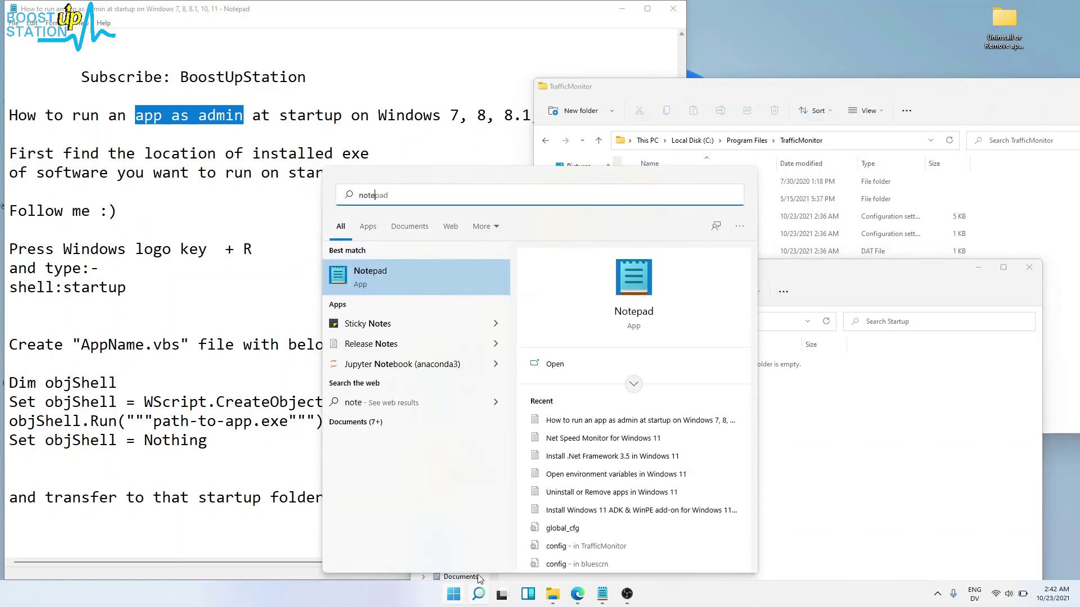
left_click(569, 366)
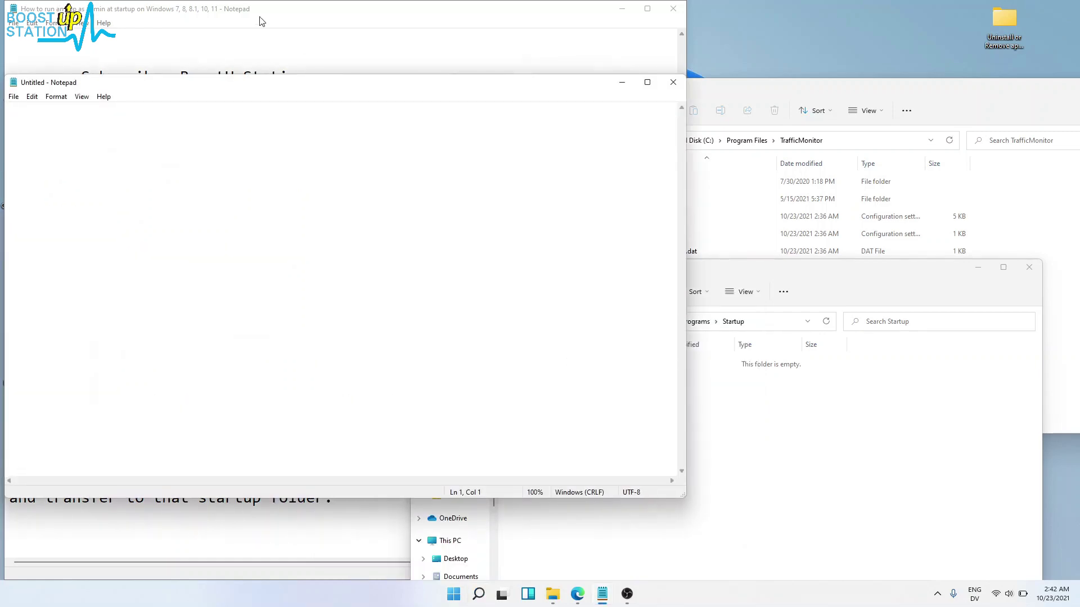
left_click_drag(212, 88, 612, 76)
Copy the four objShell script lines from the notes and paste them into Notepad
left_click(278, 384)
left_click_drag(236, 445, 5, 382)
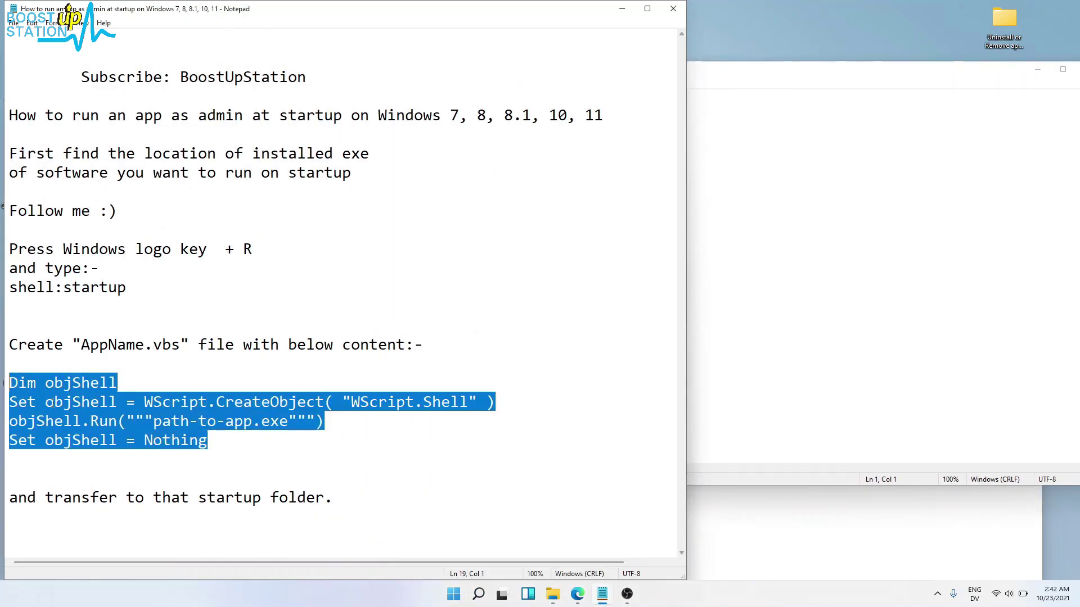
right_click(51, 403)
left_click(98, 442)
key("alt+Tab")
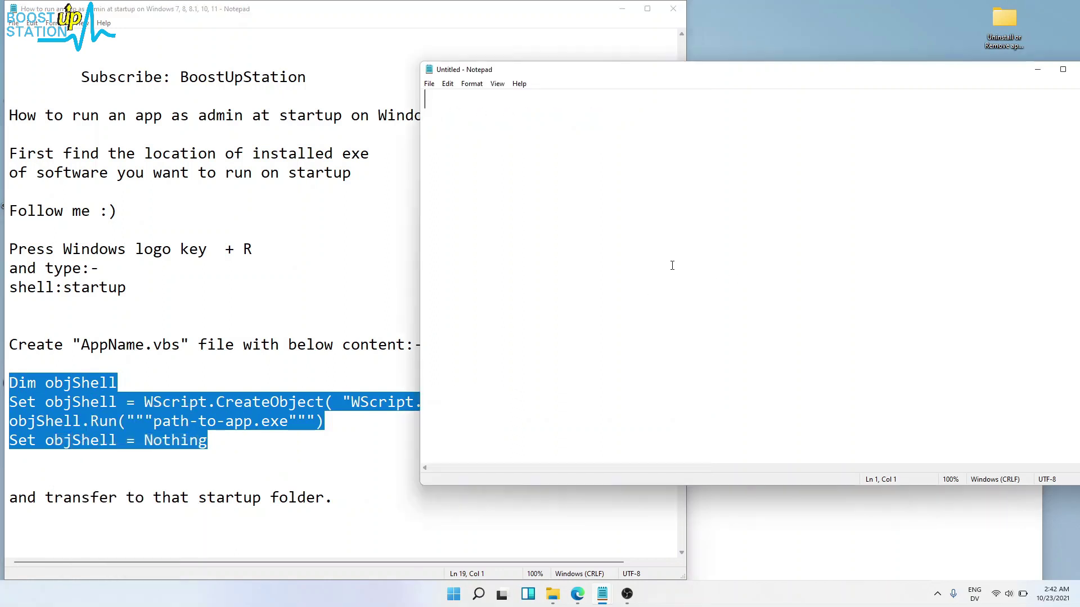
right_click(502, 165)
left_click(555, 209)
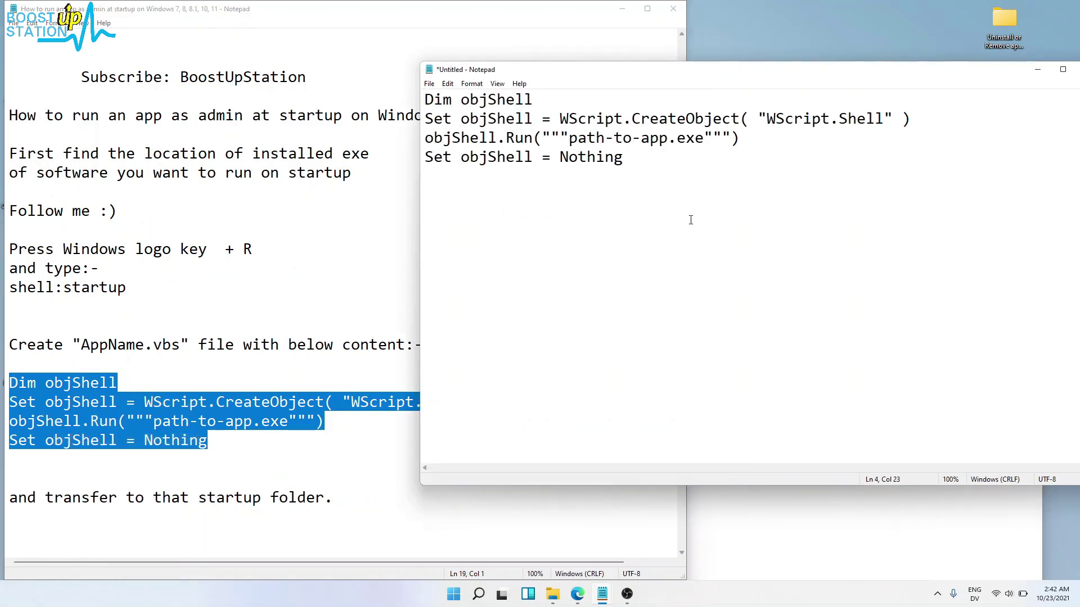
left_click_drag(762, 70, 366, 96)
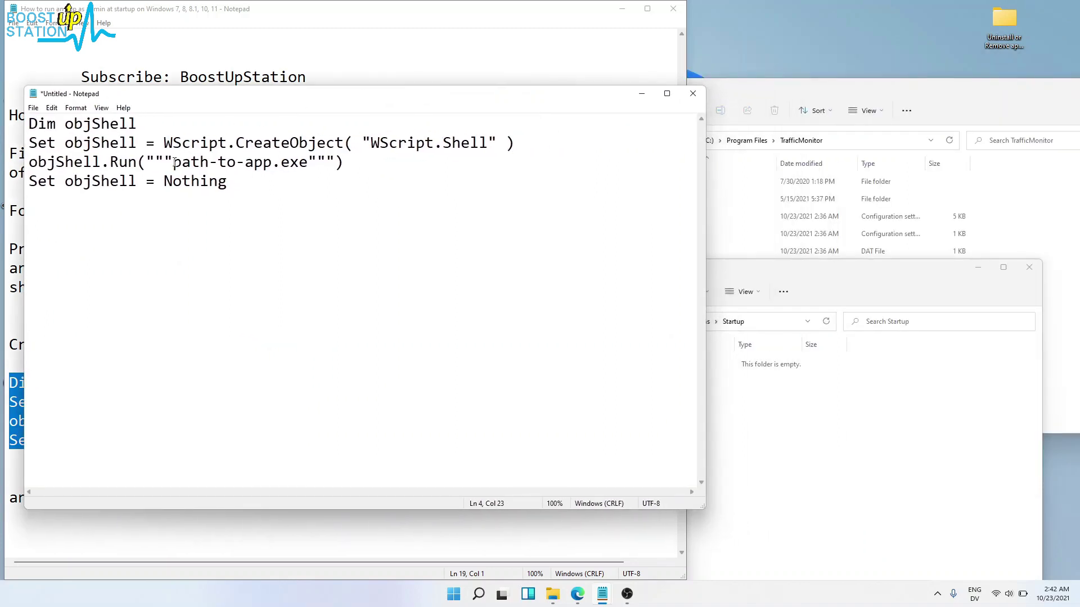
left_click_drag(174, 163, 307, 167)
Open TrafficMonitor.exe's Properties and copy its location path
left_click(839, 87)
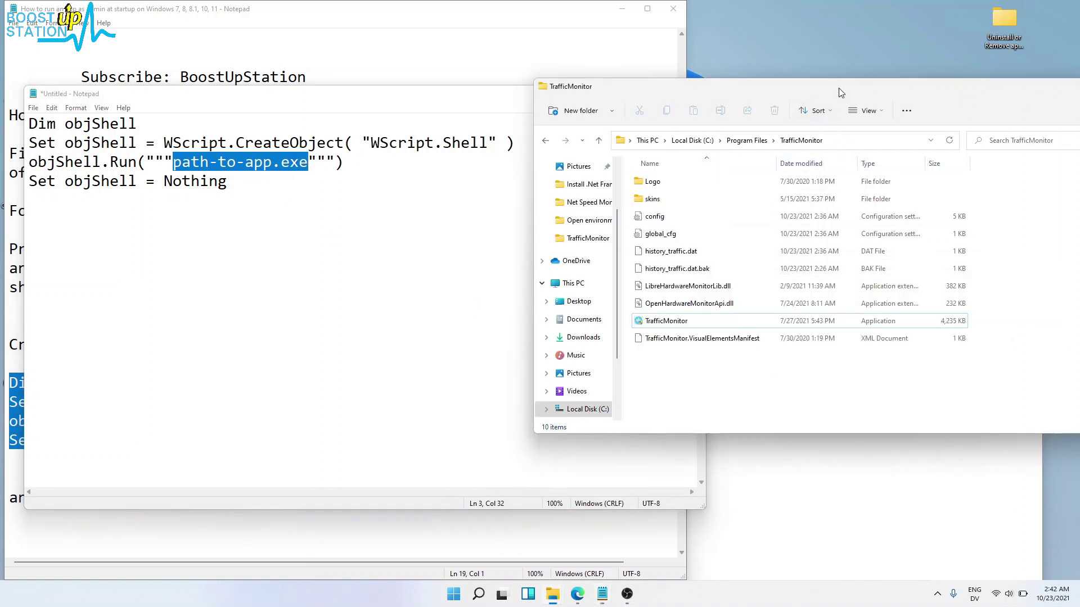
left_click(672, 321)
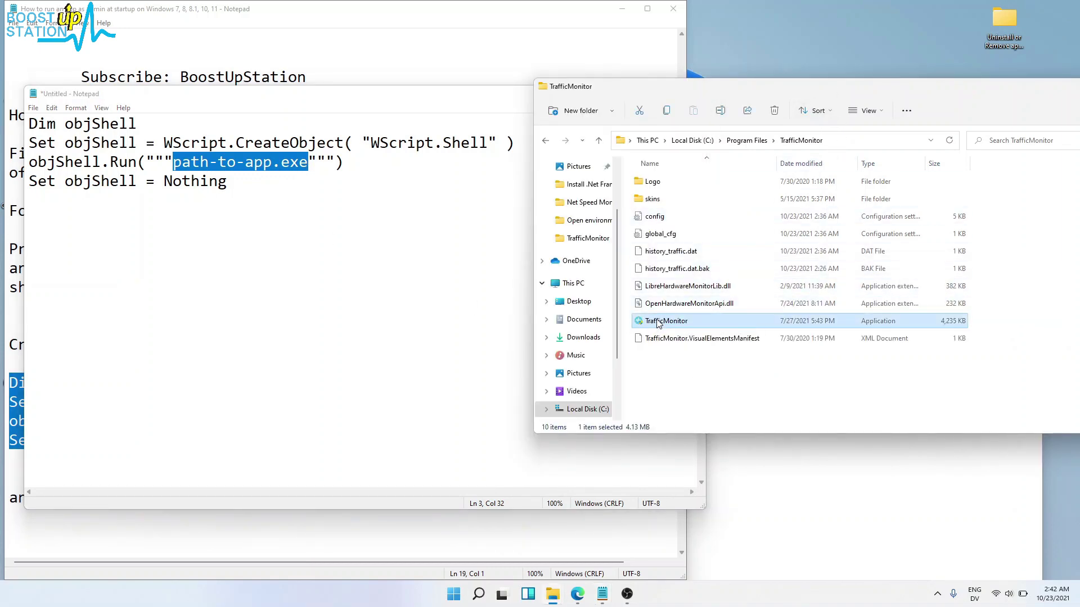
right_click(658, 322)
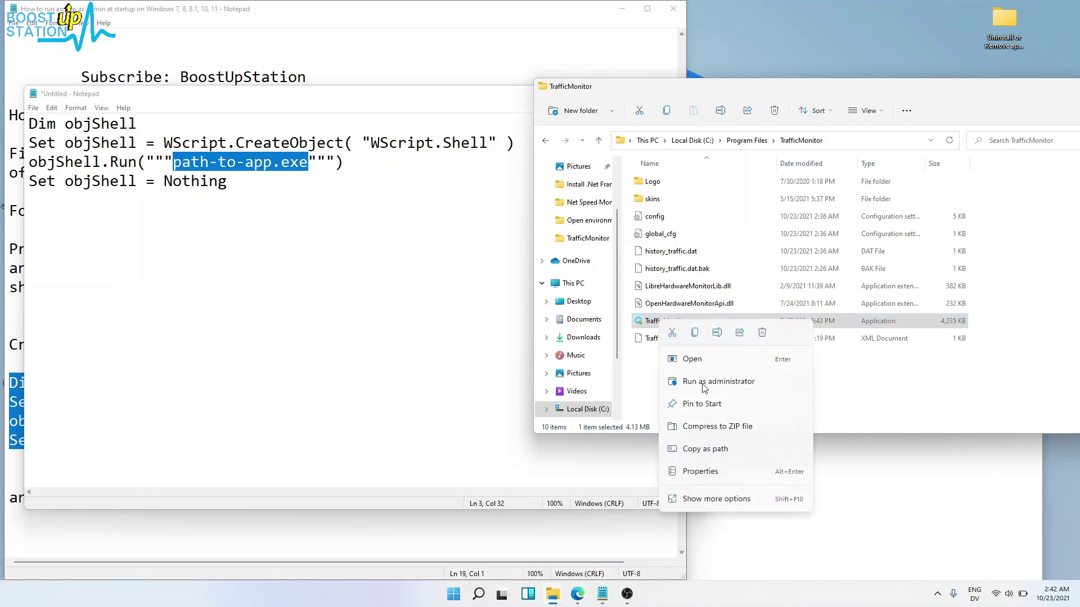
left_click(700, 472)
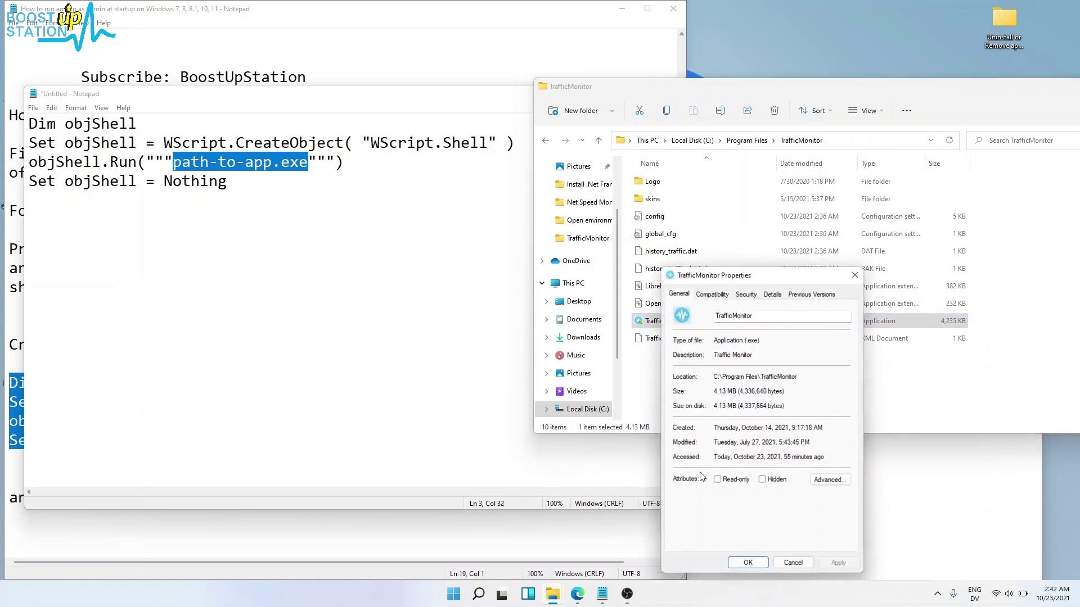
left_click_drag(793, 291, 866, 290)
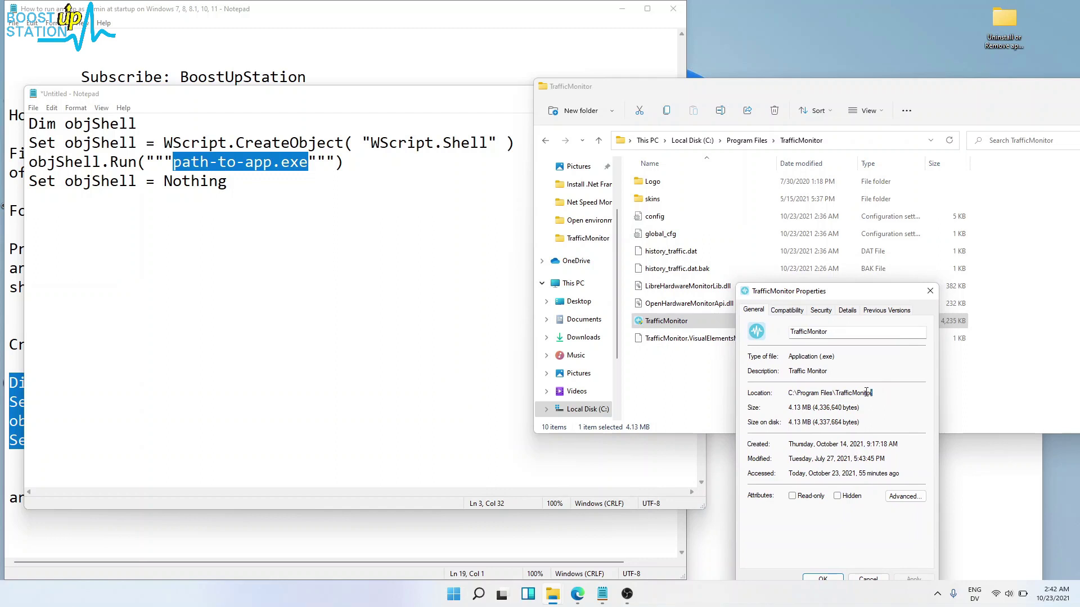
left_click_drag(856, 392, 784, 398)
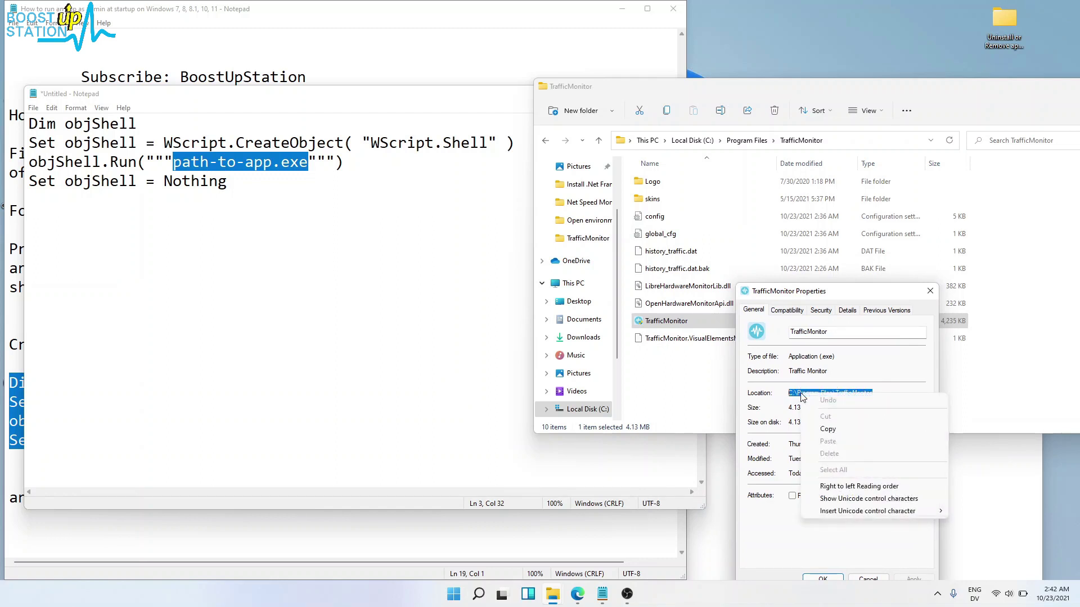
left_click(828, 429)
Replace path-to-app.exe with C:\Program Files\TrafficMonitor followed by a backslash
left_click(173, 162)
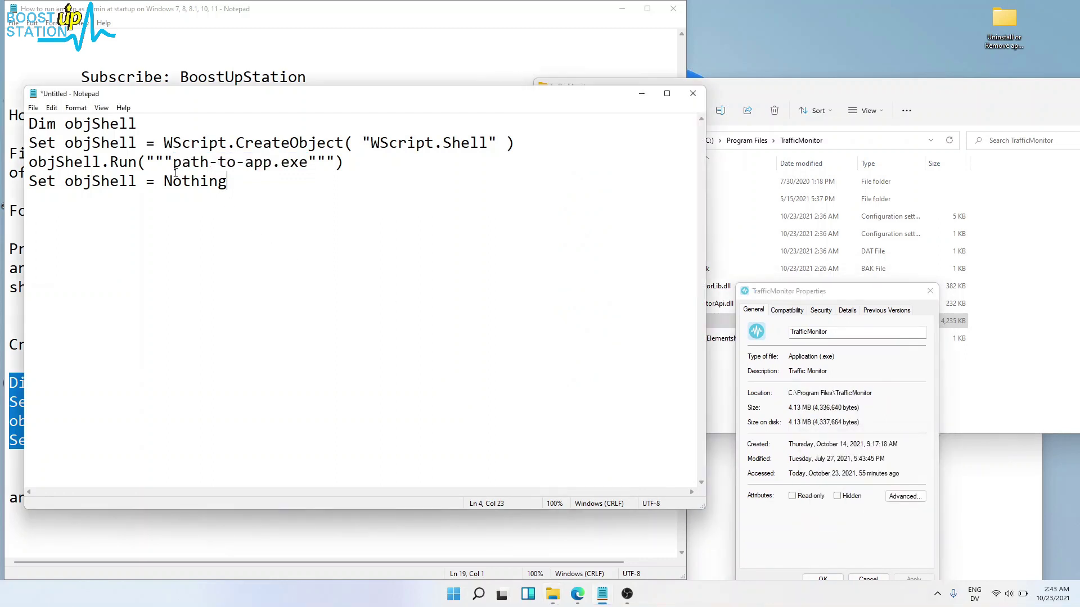
left_click_drag(172, 162, 306, 163)
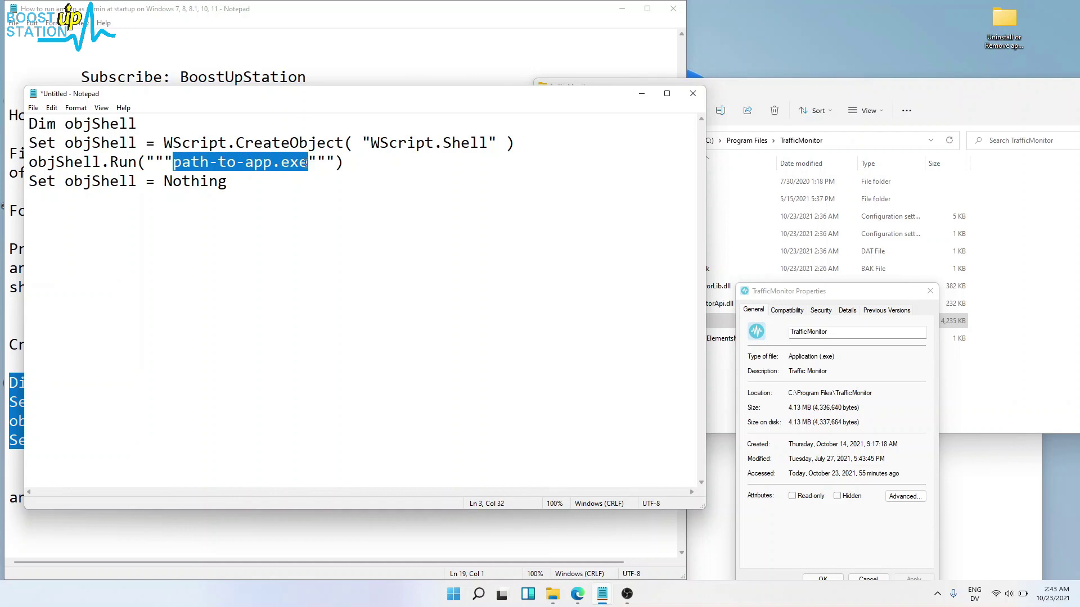
key("ctrl+v")
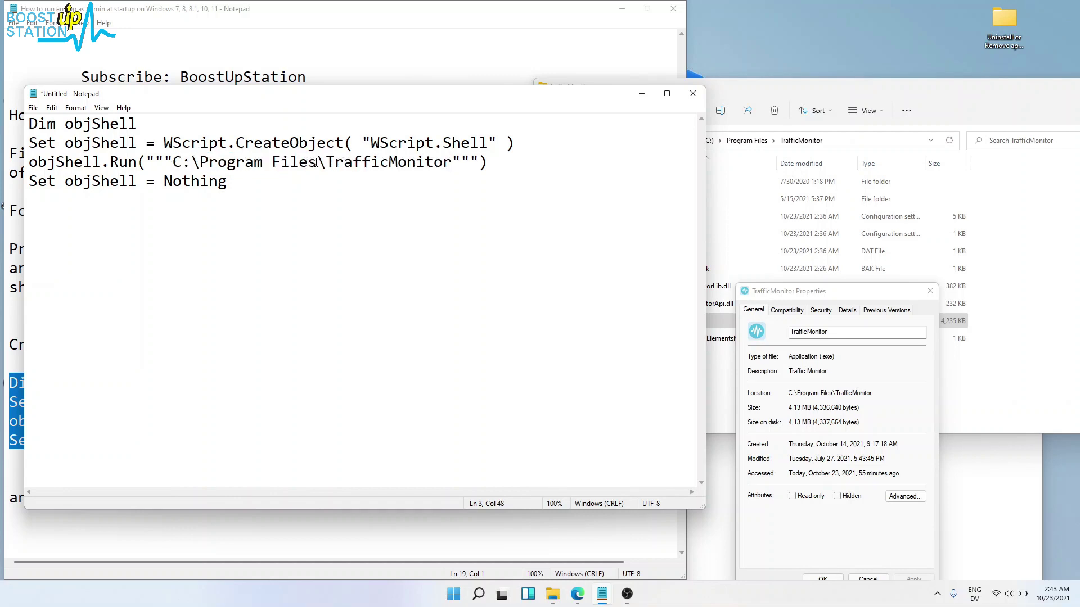
left_click_drag(318, 162, 326, 163)
left_click(451, 162)
key("ctrl+v")
Append the file name TrafficMonitor plus .exe to complete the Run path
left_click_drag(845, 333, 785, 329)
right_click(804, 333)
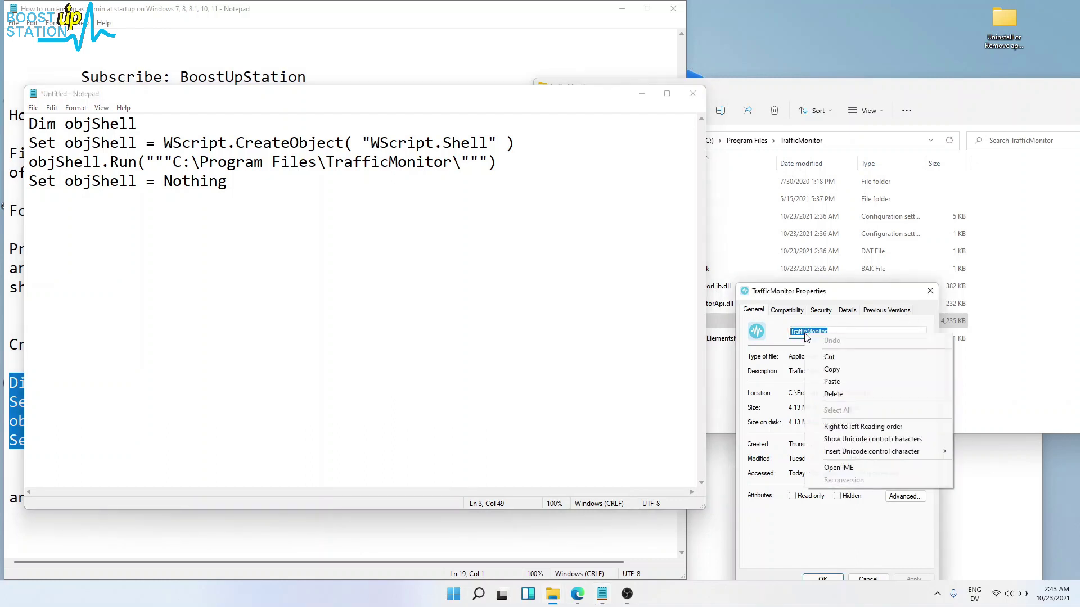
left_click(824, 369)
left_click(460, 161)
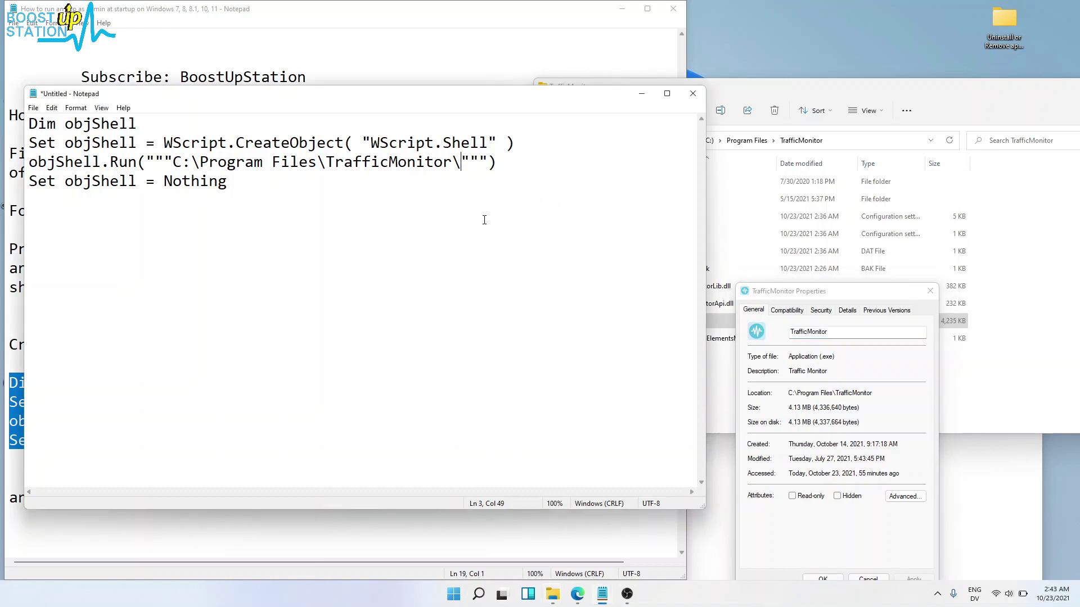
key("ctrl+v")
left_click_drag(849, 294, 817, 282)
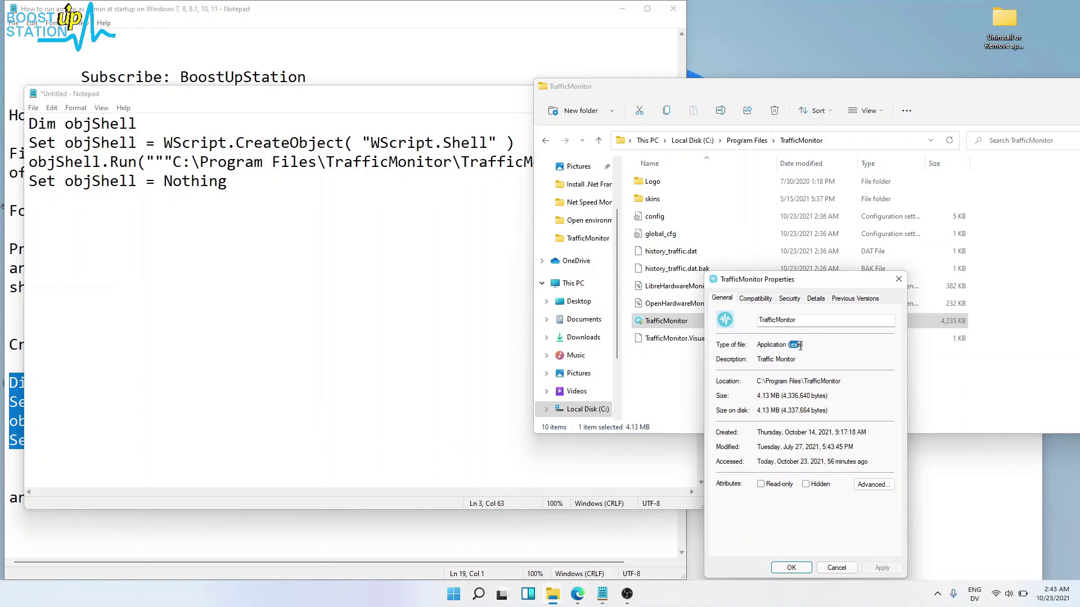
left_click(523, 224)
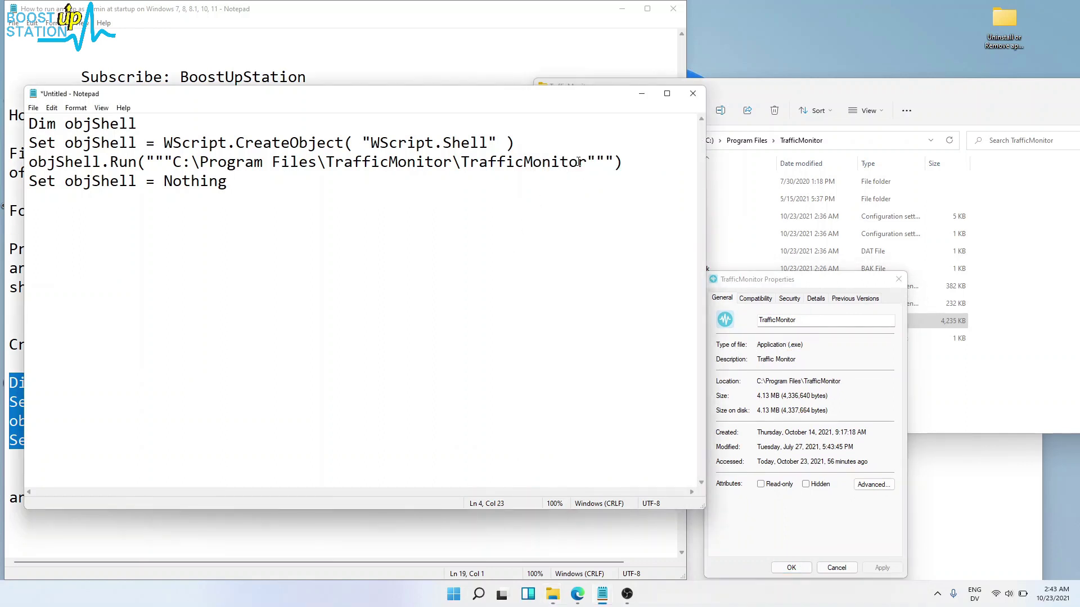
type(".exe")
left_click_drag(671, 158, 130, 167)
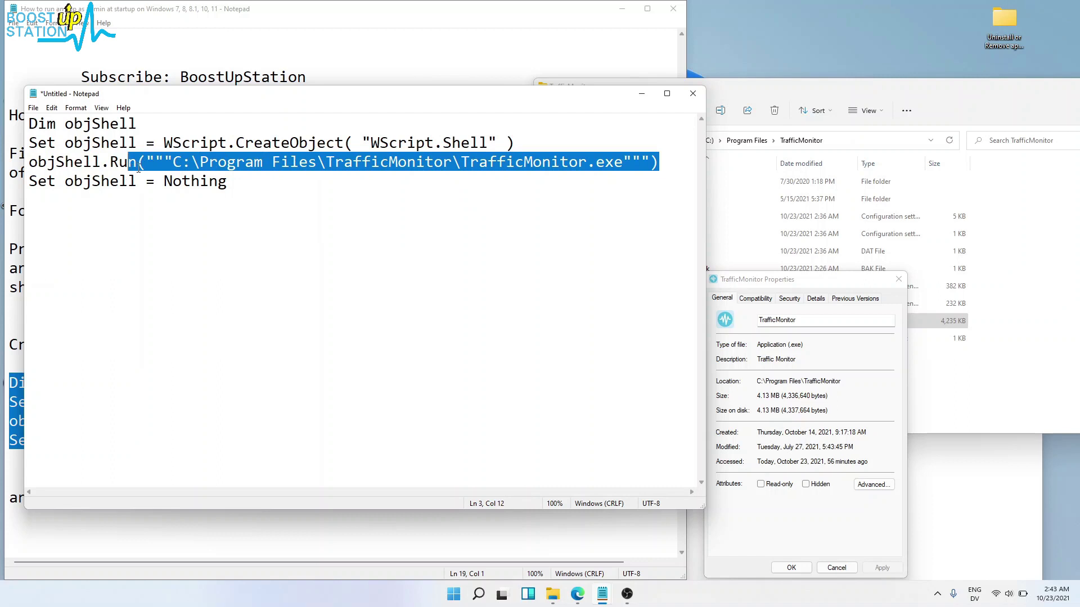
In Save As, choose All Files as the type and enter TrafficMonitor as the file name
left_click(33, 109)
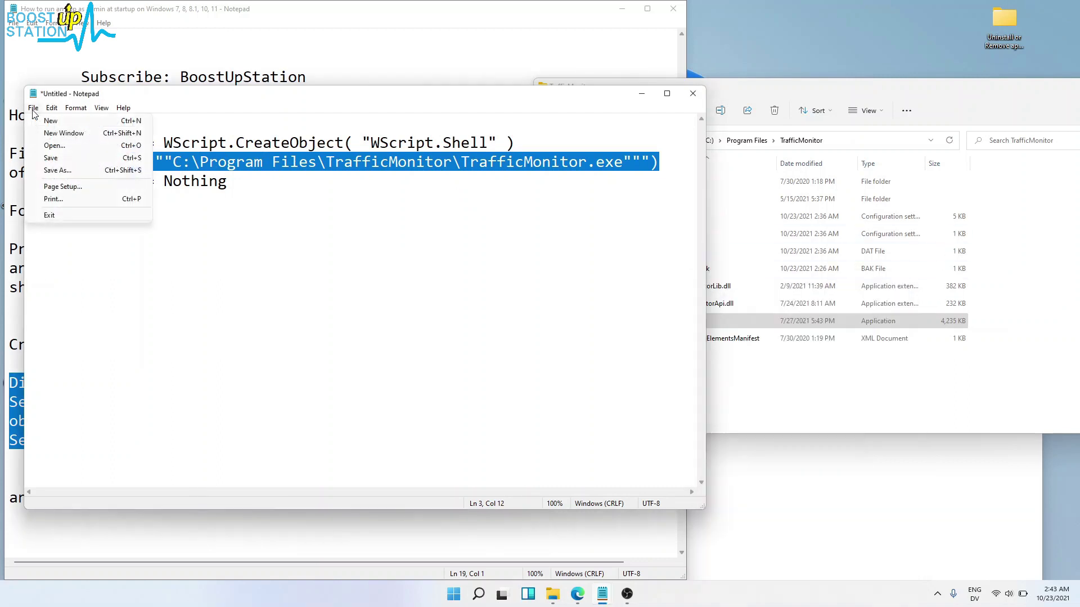
left_click(59, 171)
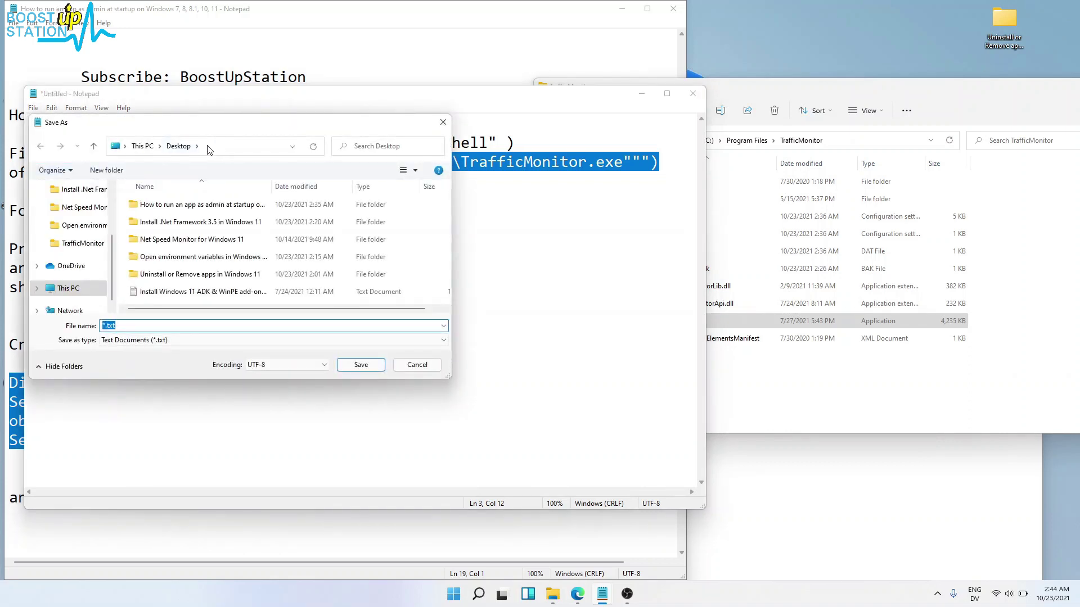
left_click_drag(244, 139, 478, 110)
left_click(354, 312)
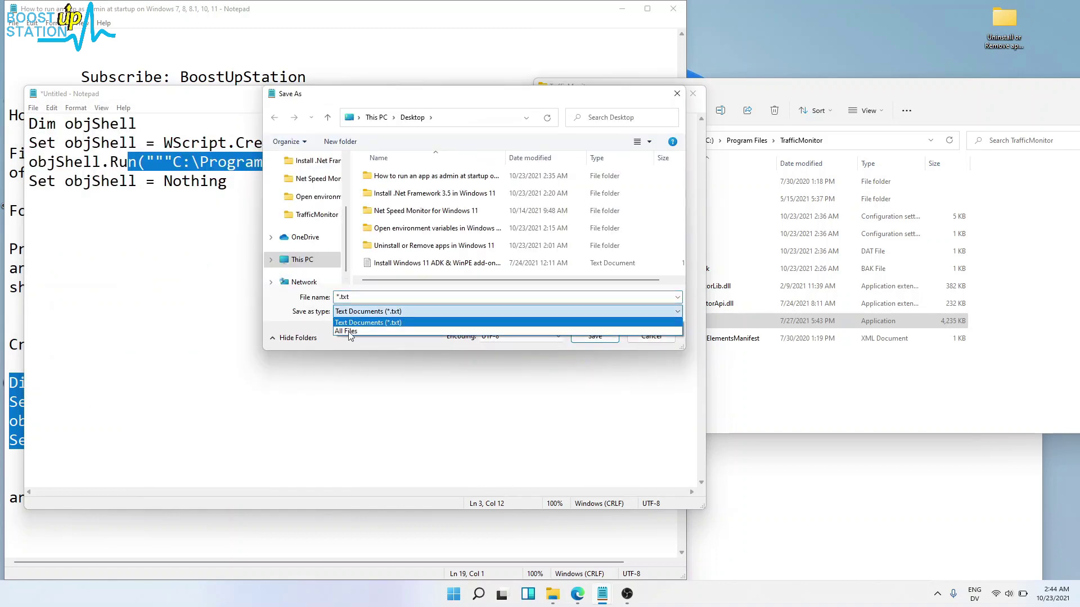
left_click(347, 332)
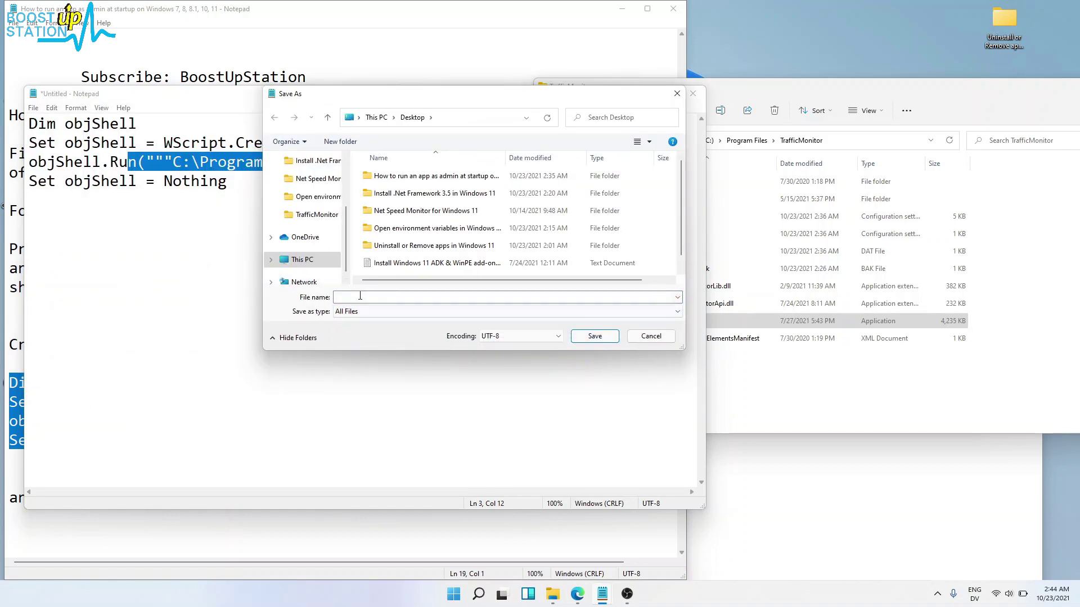
left_click_drag(348, 102, 959, 153)
left_click(123, 379)
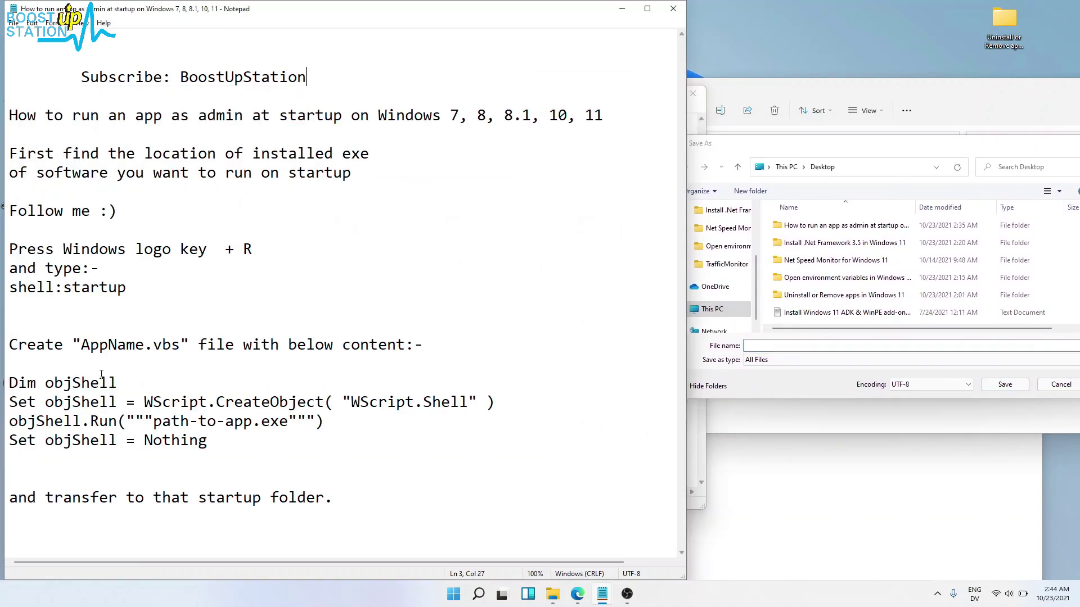
left_click_drag(82, 349, 180, 346)
left_click(826, 345)
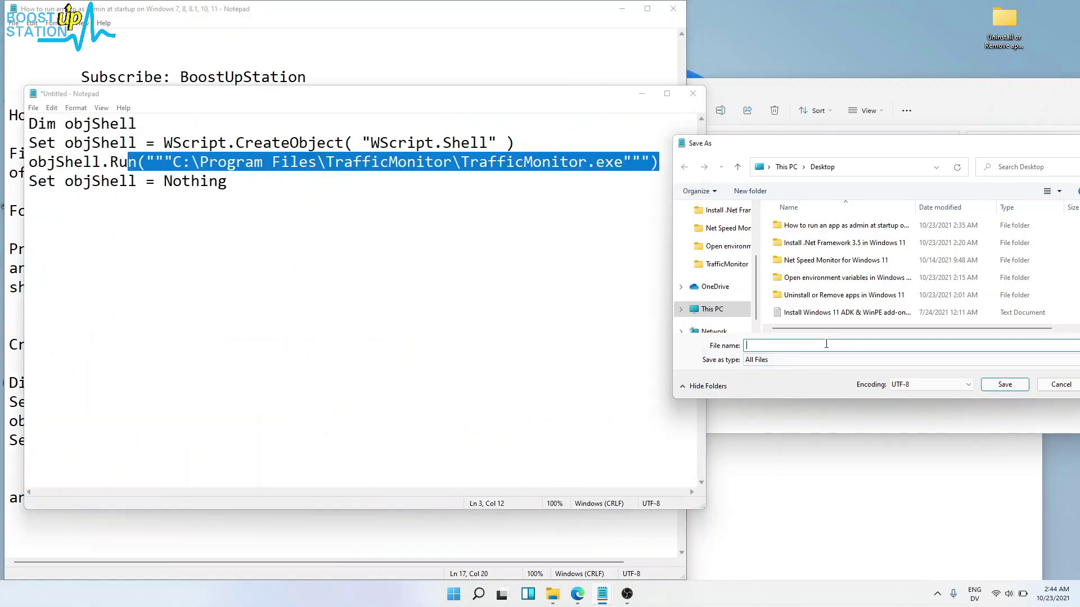
key("ctrl+v")
Save the script and rearrange the Startup and TrafficMonitor folder windows
left_click(989, 390)
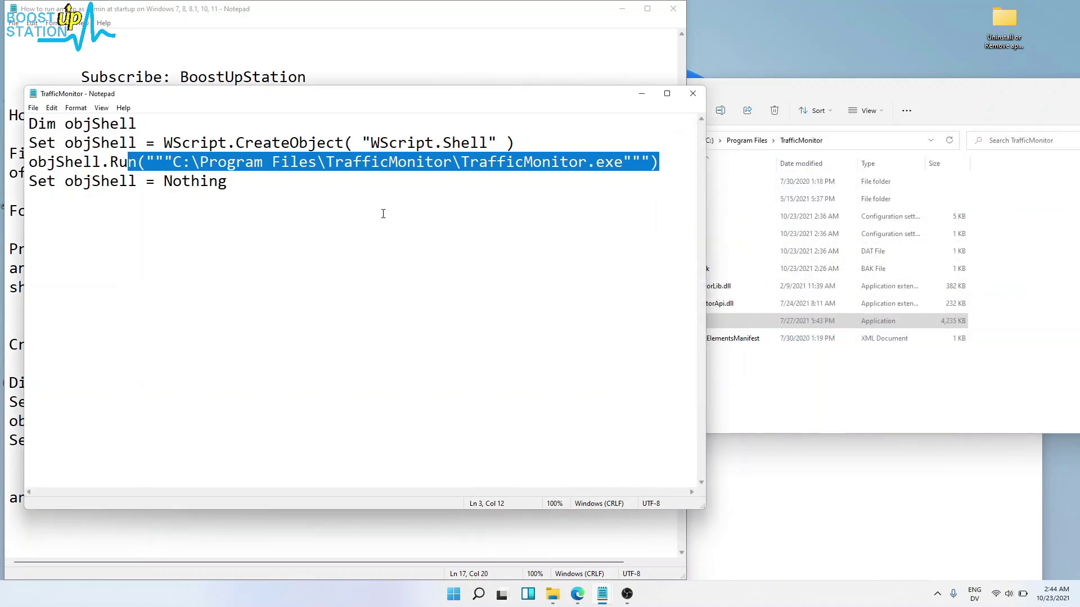
left_click(874, 502)
left_click_drag(598, 261, 579, 125)
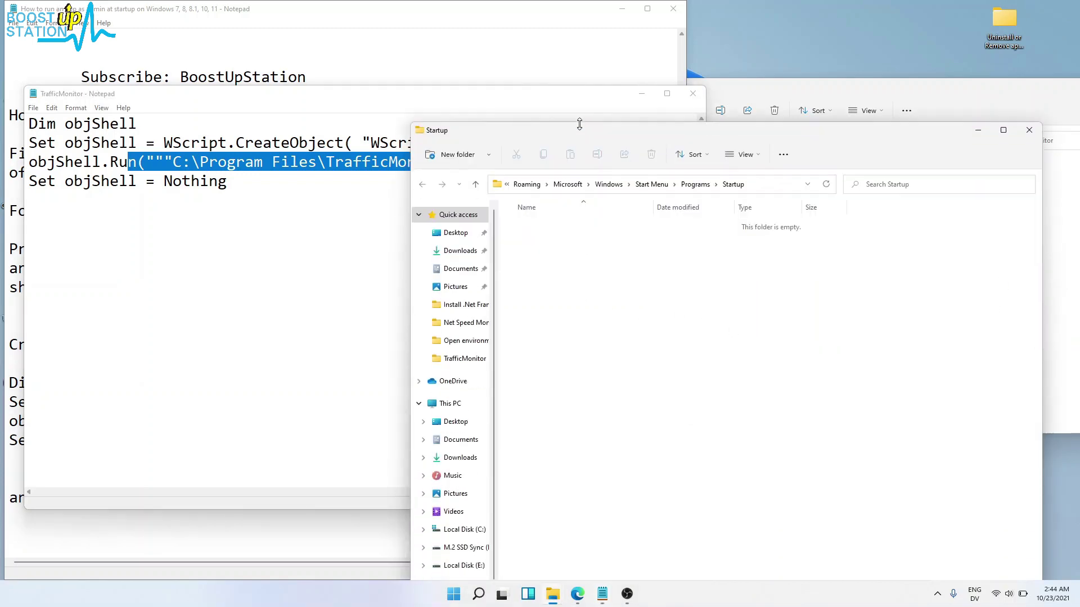
left_click_drag(738, 130, 742, 265)
left_click_drag(839, 96, 850, 143)
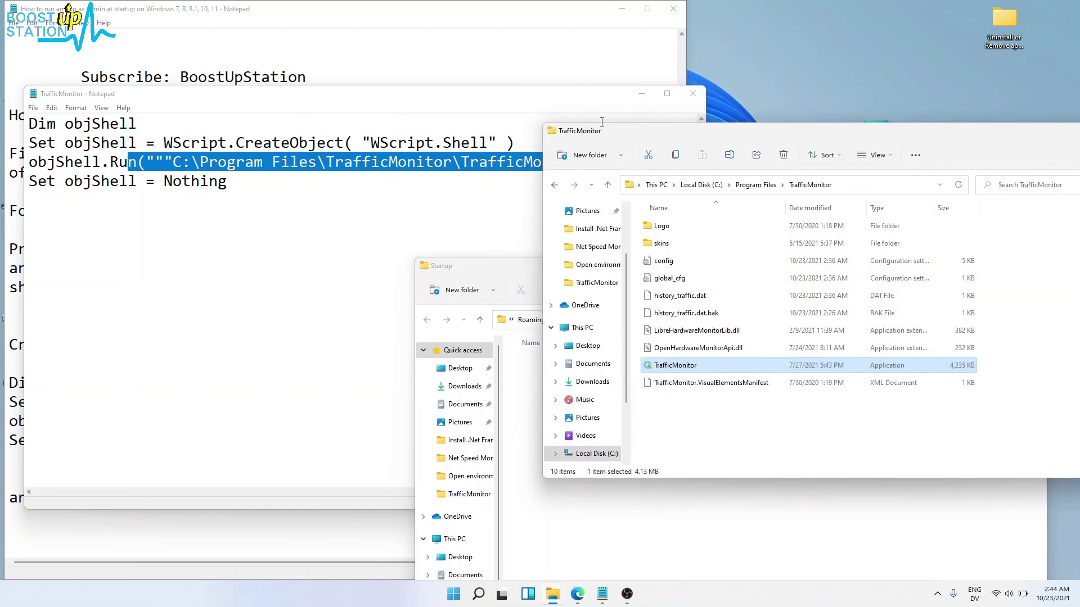
From a new Explorer window on the Desktop, drag TrafficMonitor.vbs into Startup and close the Desktop window
left_click(552, 596)
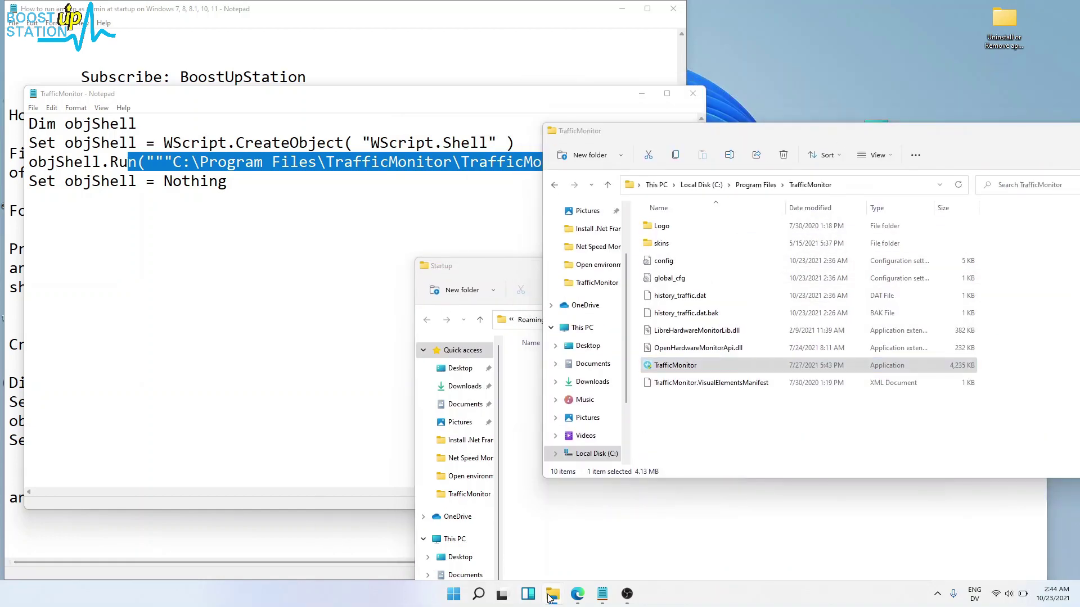
right_click(551, 596)
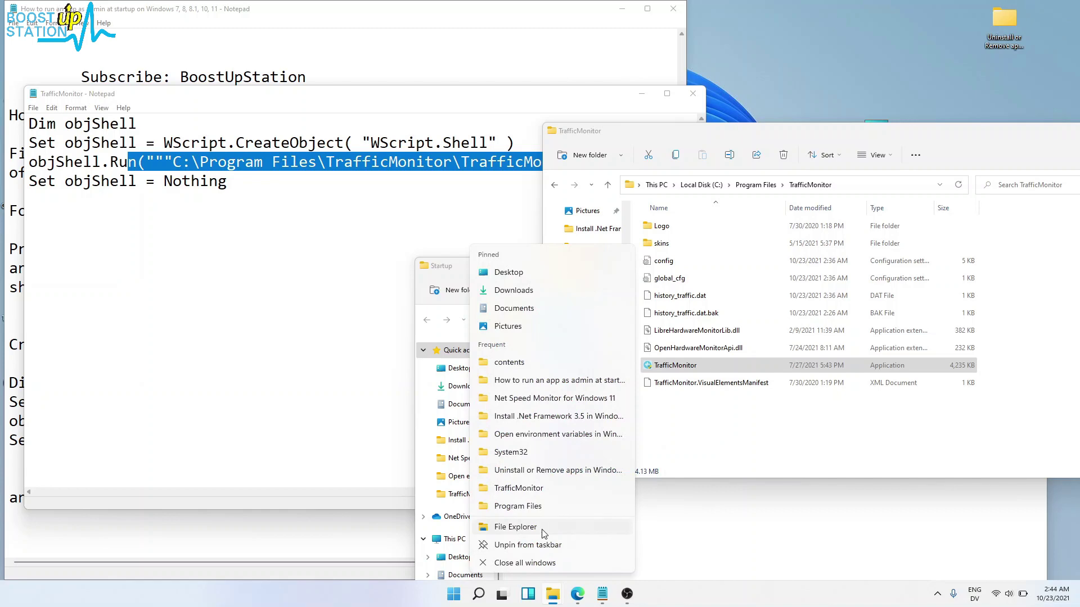
left_click(543, 531)
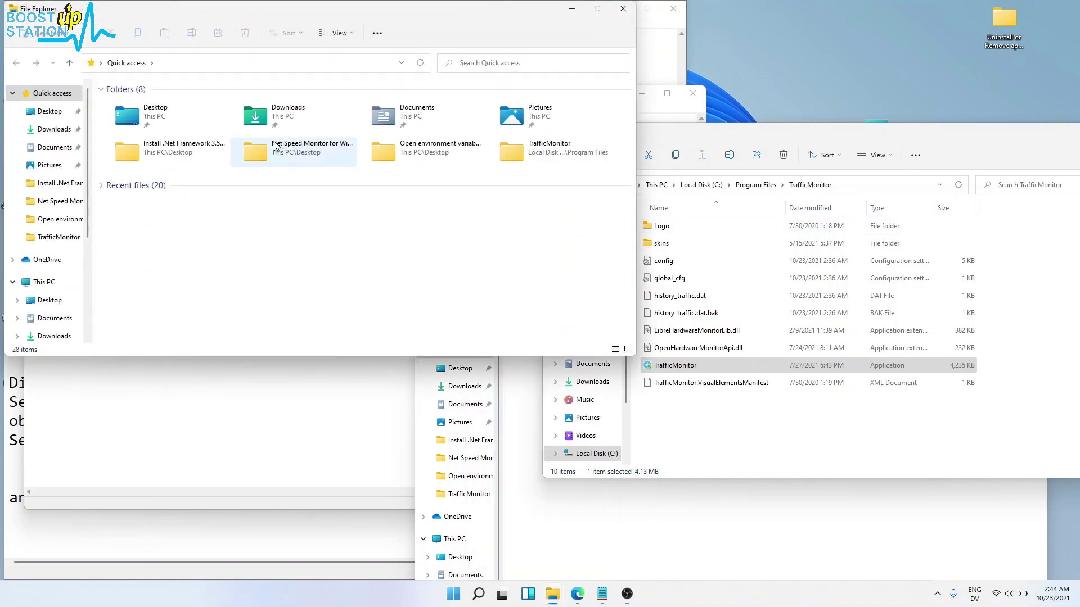
left_click(57, 112)
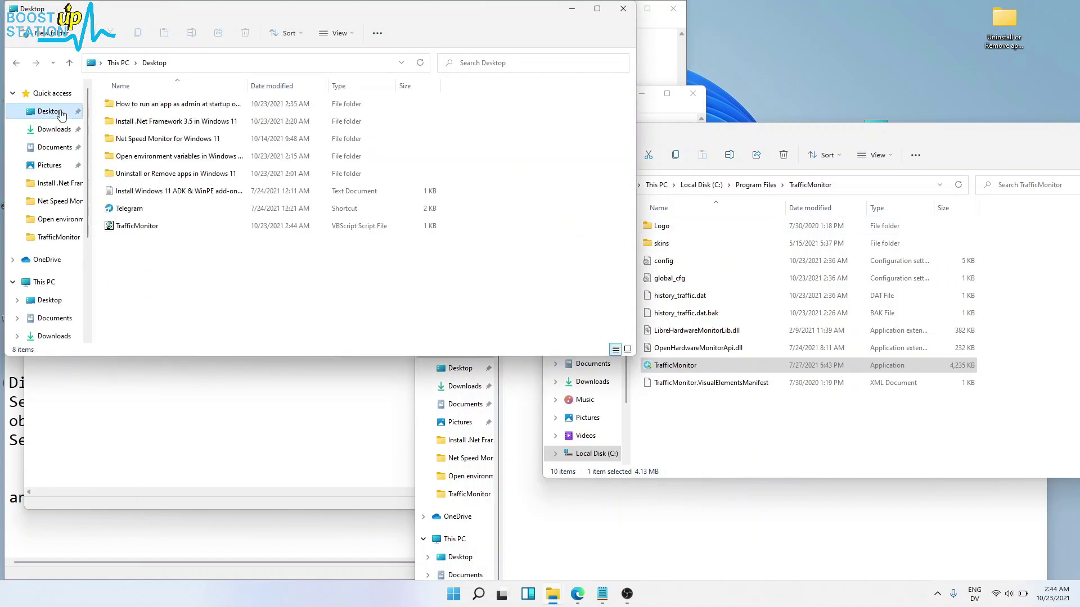
left_click(128, 226)
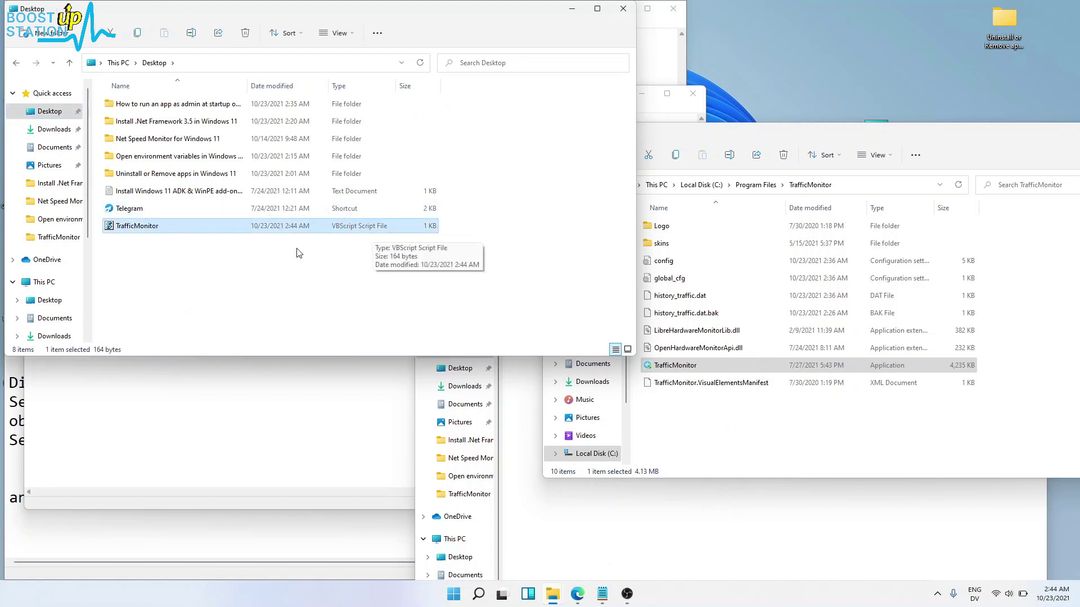
left_click_drag(144, 225, 613, 547)
left_click_drag(664, 267, 593, 109)
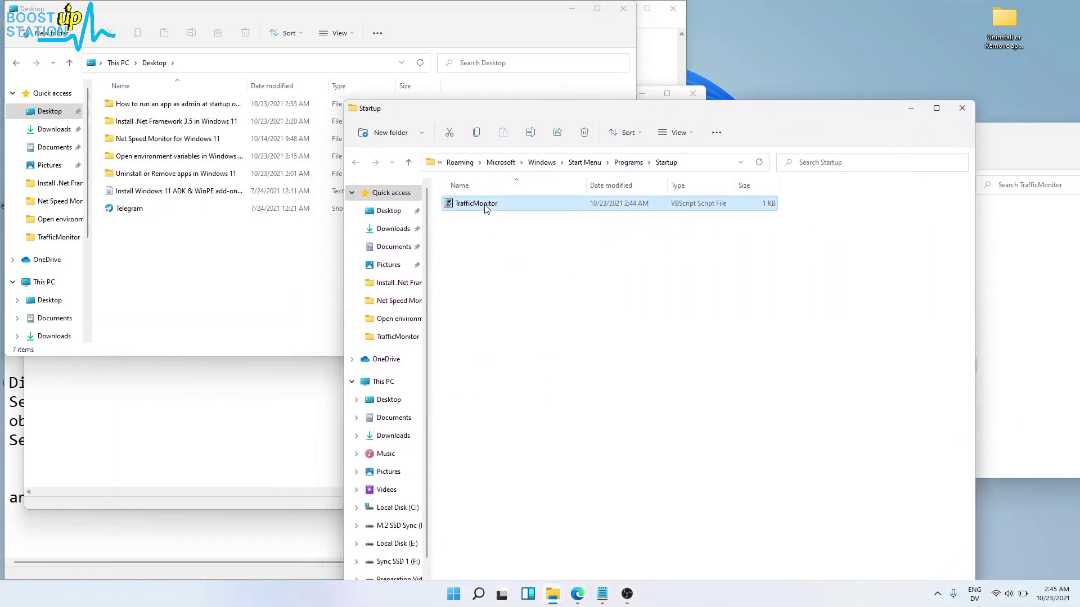
left_click(623, 9)
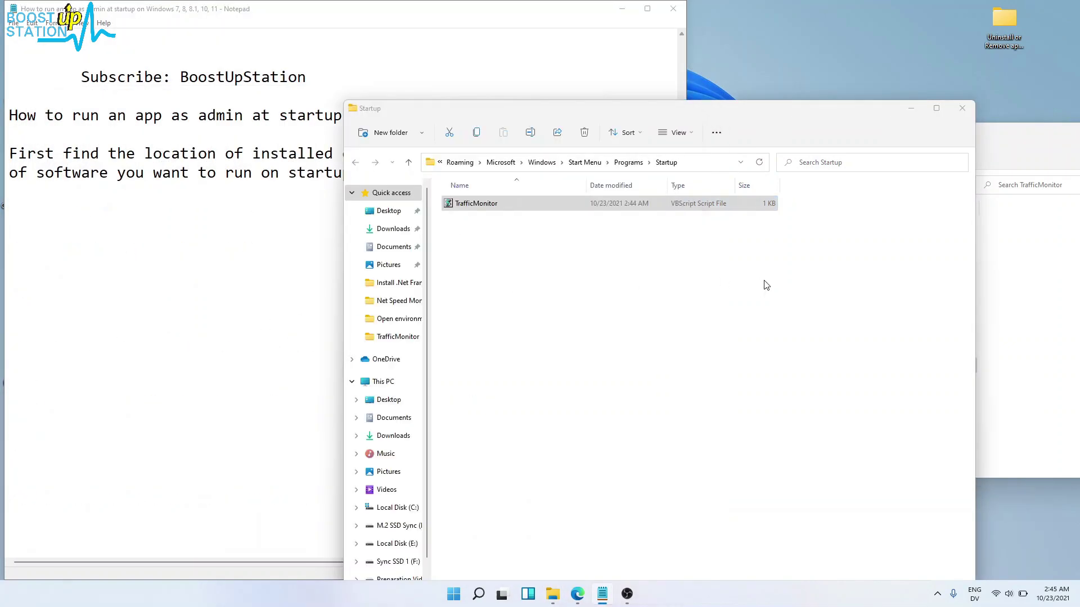
Select the TrafficMonitor.vbs script in the Startup folder to confirm it's there
left_click(765, 285)
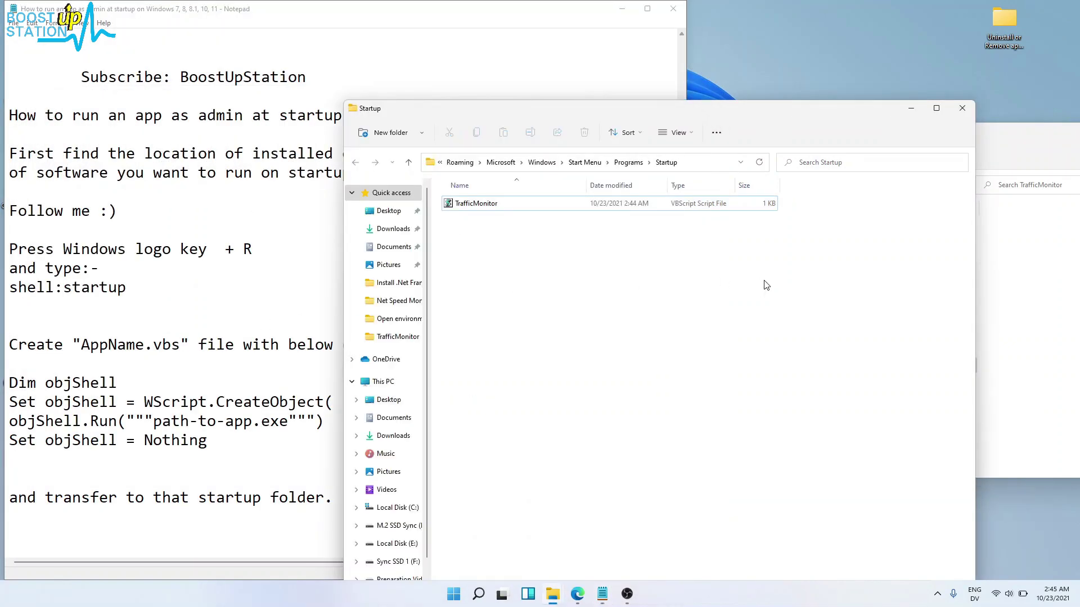
left_click(467, 206)
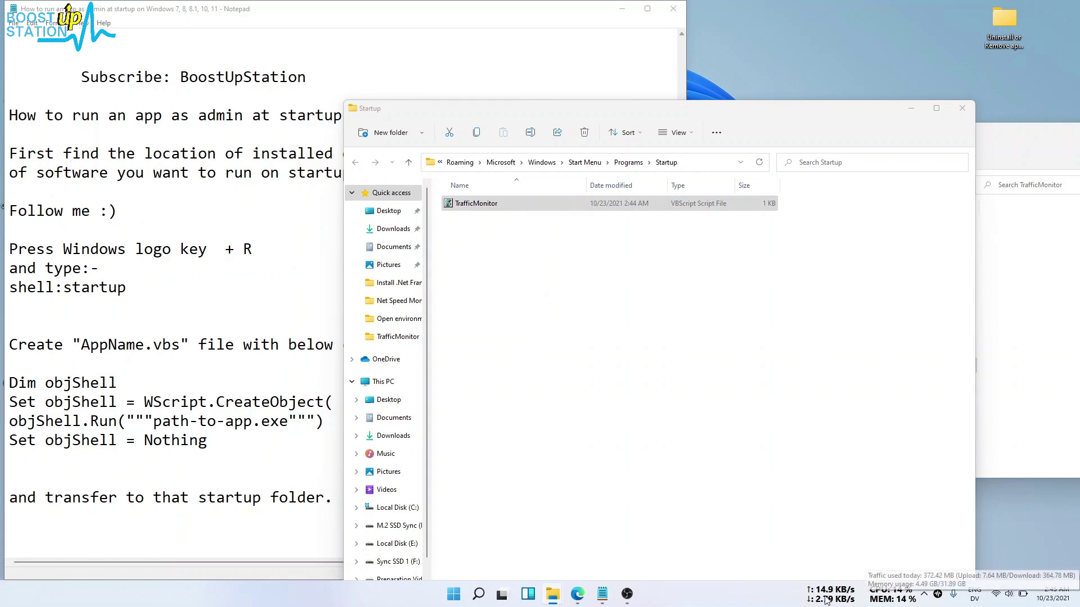
mouse_move(882, 588)
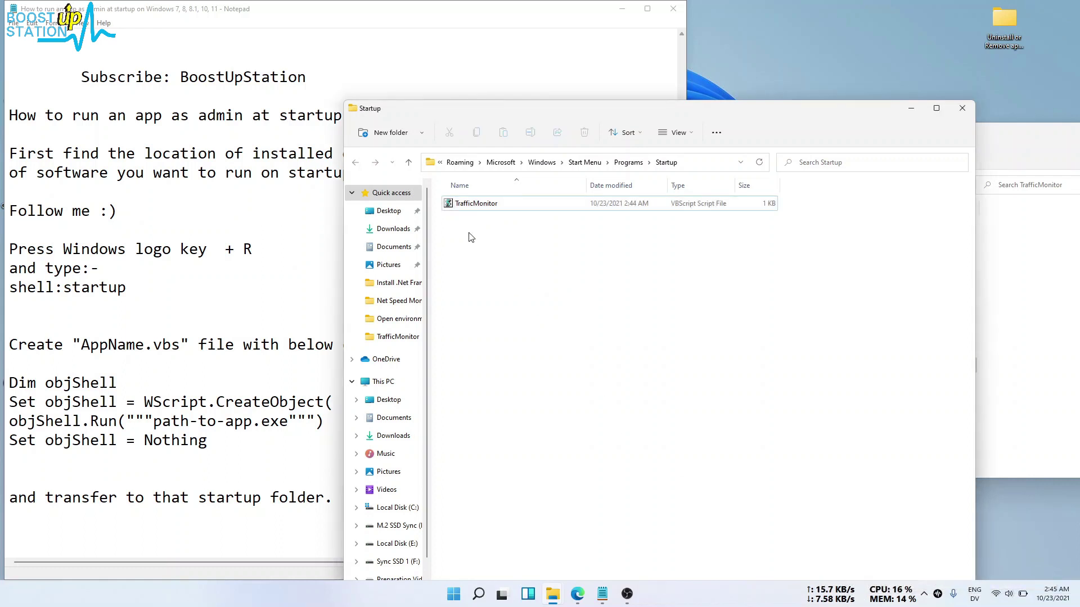
left_click_drag(474, 237, 449, 178)
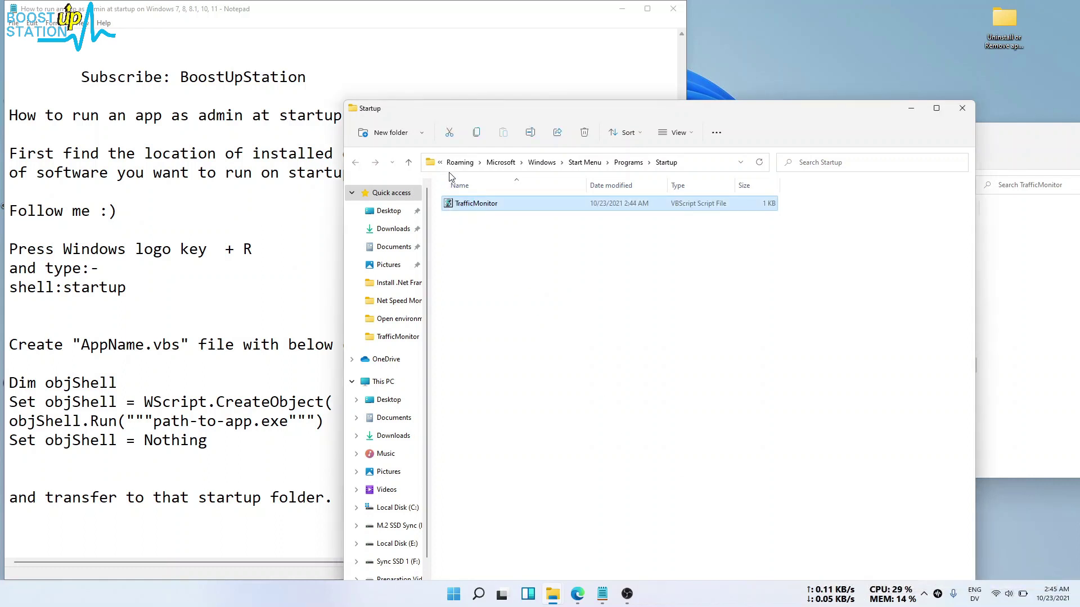
Close the Startup and TrafficMonitor folder windows and restart the PC from Start's power options
left_click(962, 108)
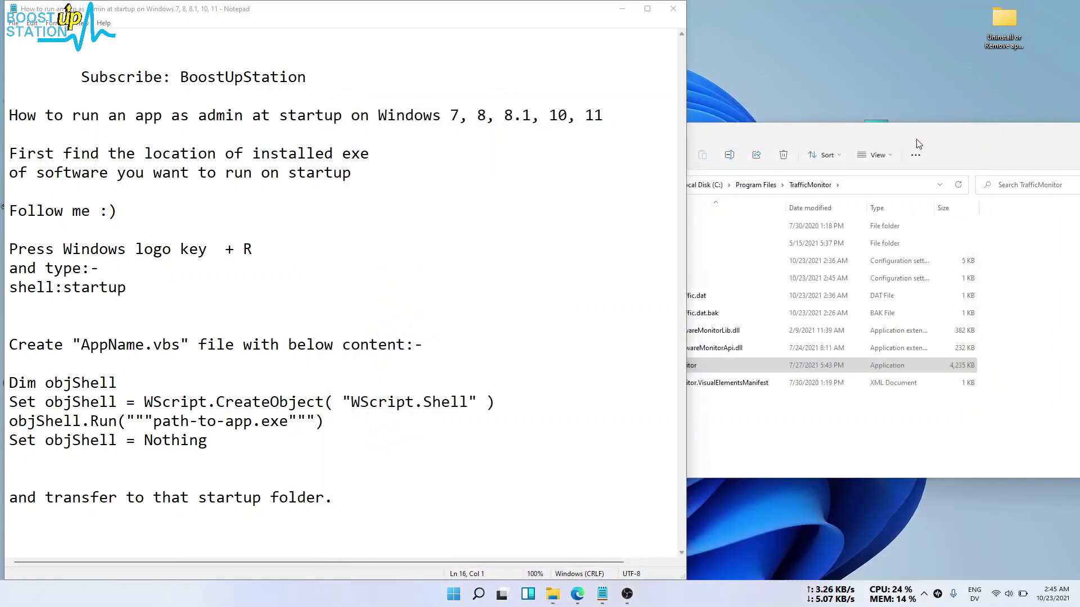
left_click(941, 118)
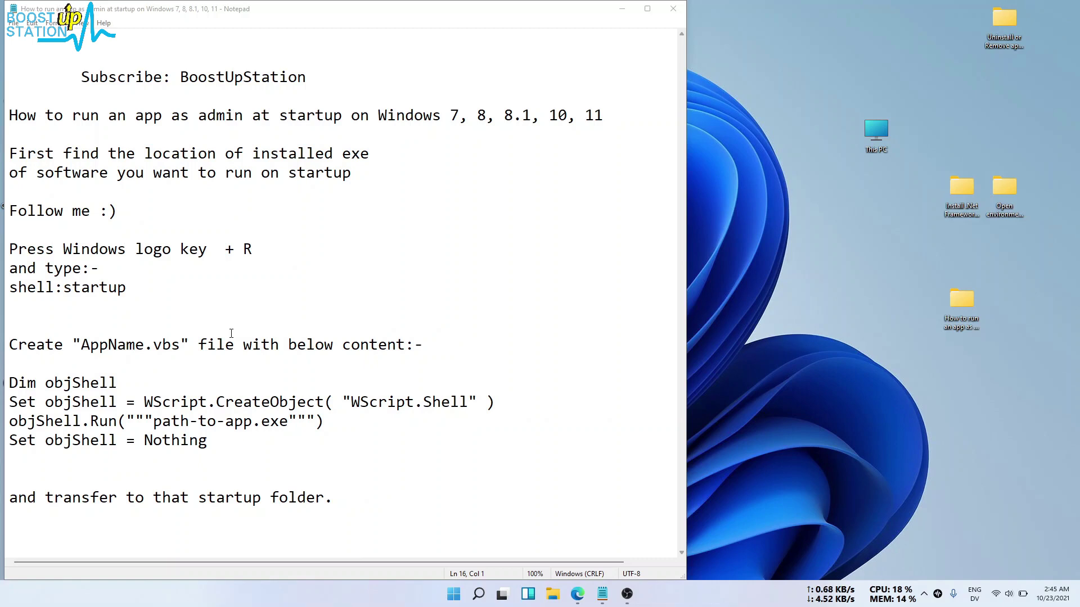
left_click(454, 594)
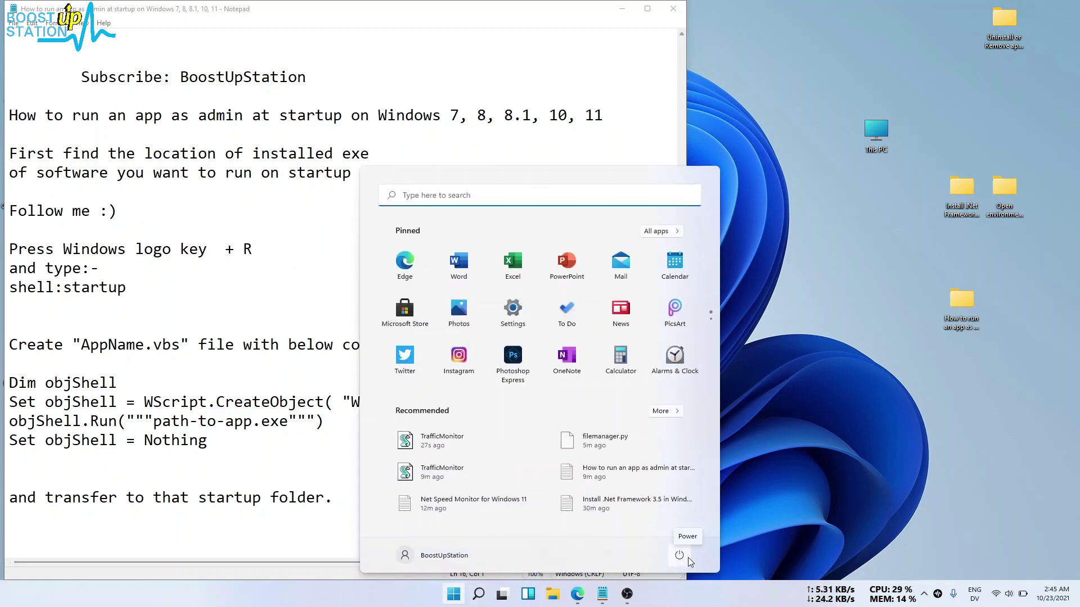
left_click(687, 557)
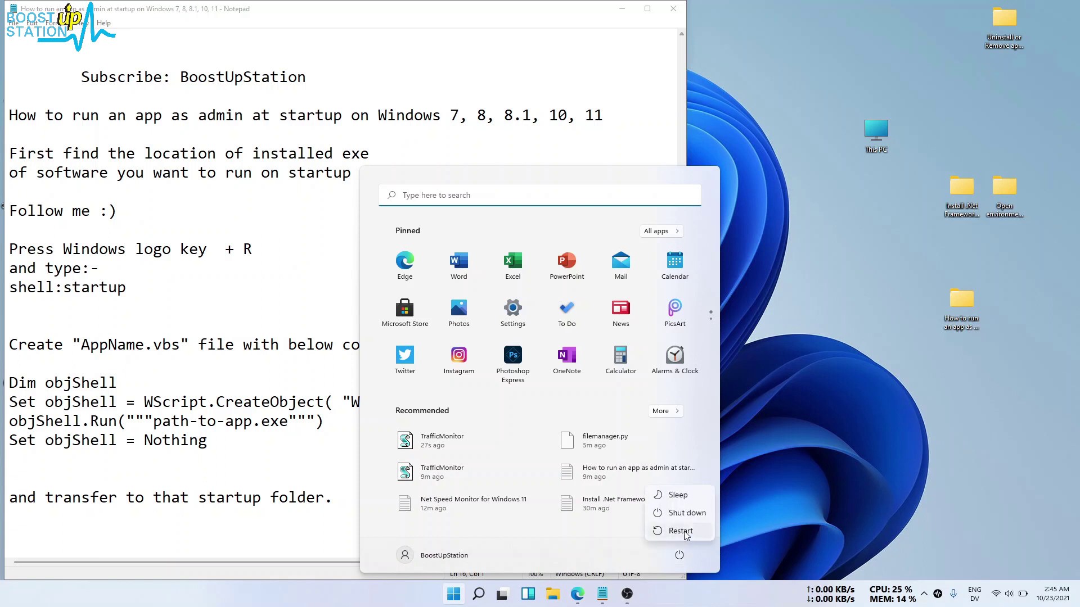
left_click(680, 531)
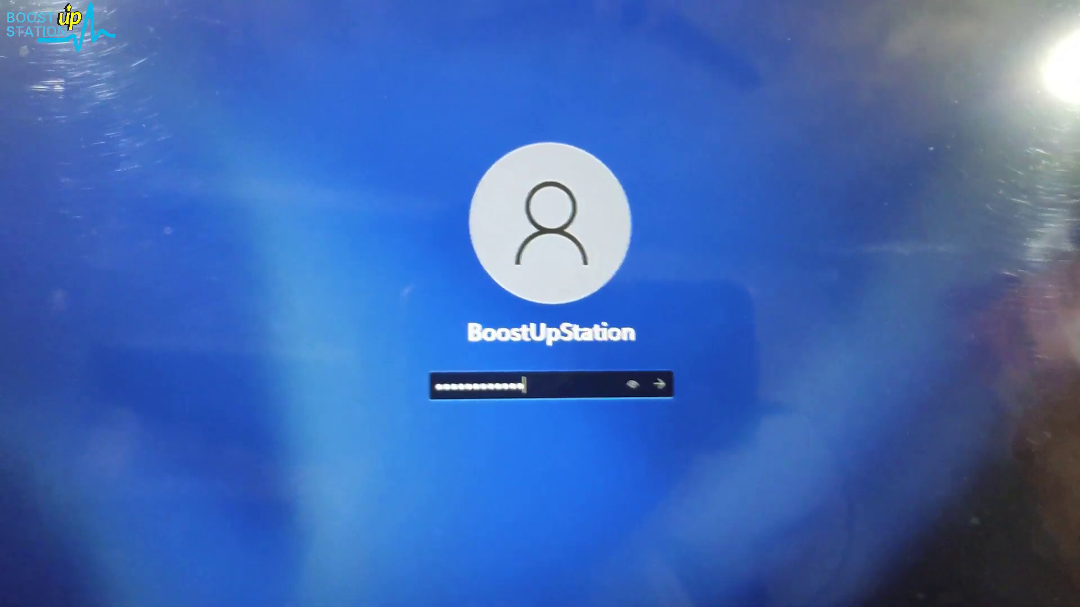
Sign in with the account password and check TrafficMonitor's network, CPU and memory readout on the taskbar
key("Return")
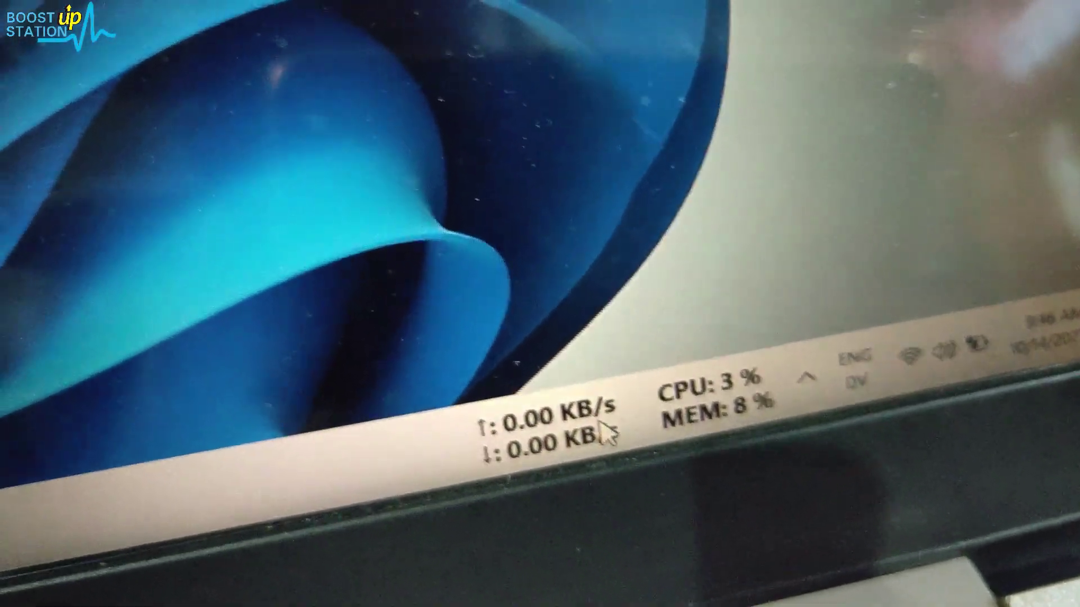
mouse_move(588, 435)
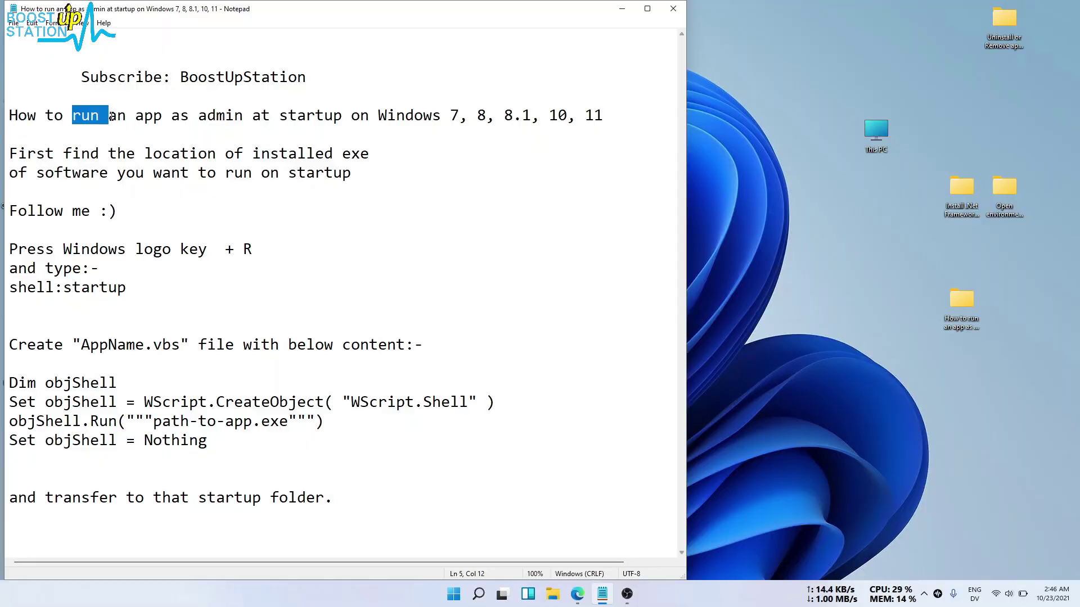
left_click_drag(163, 116, 604, 116)
left_click(606, 114)
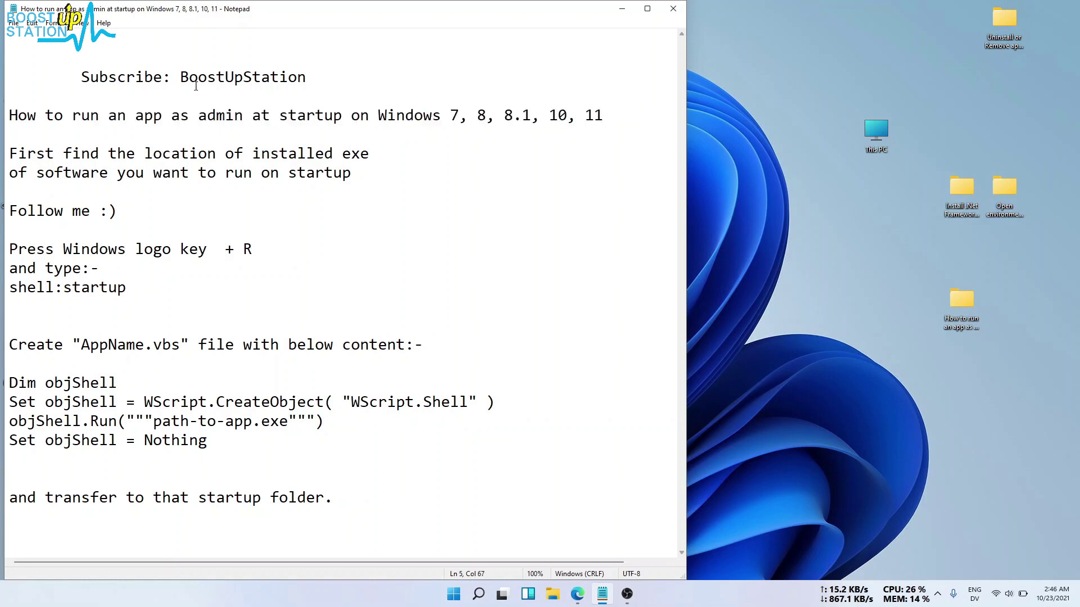
left_click_drag(83, 77, 331, 71)
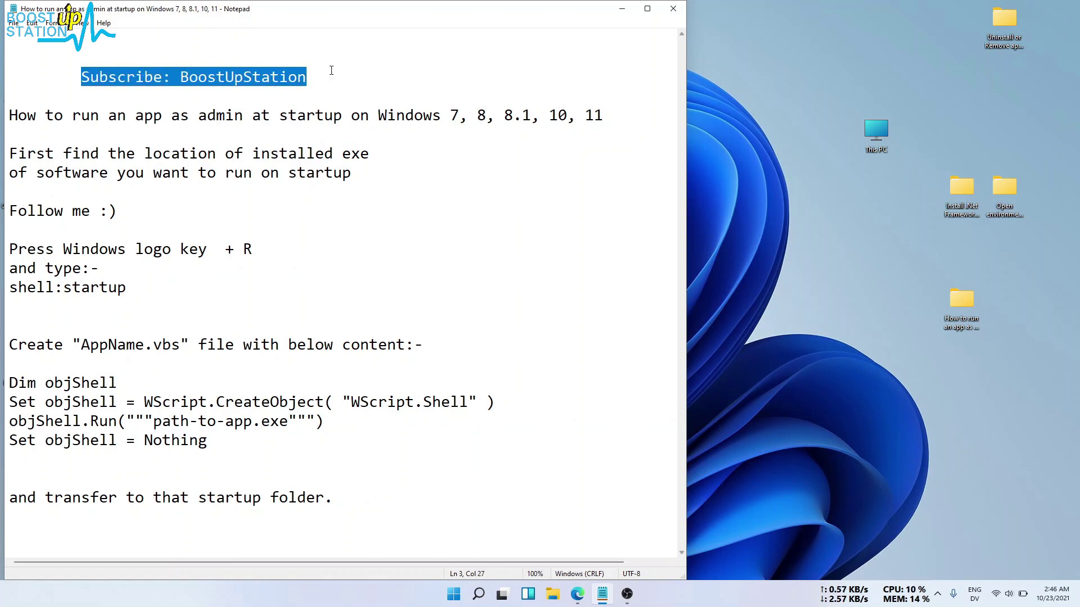